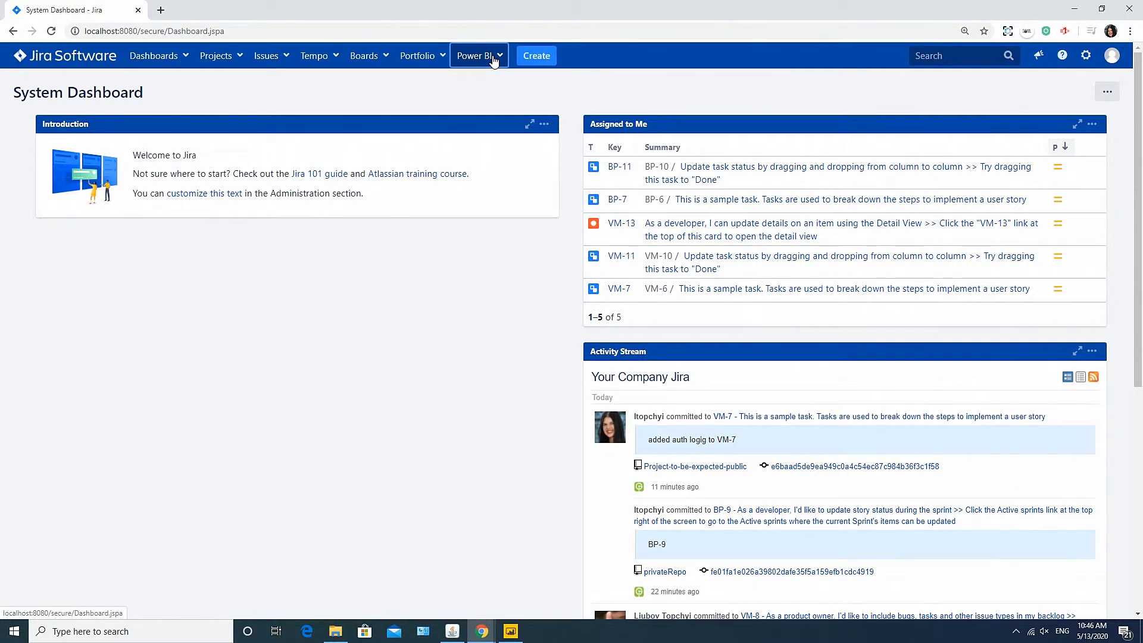
# Step: Grant the Work with connectors permission to the jira-analytics group and one user, and save
pyautogui.click(493, 60)
pyautogui.click(480, 106)
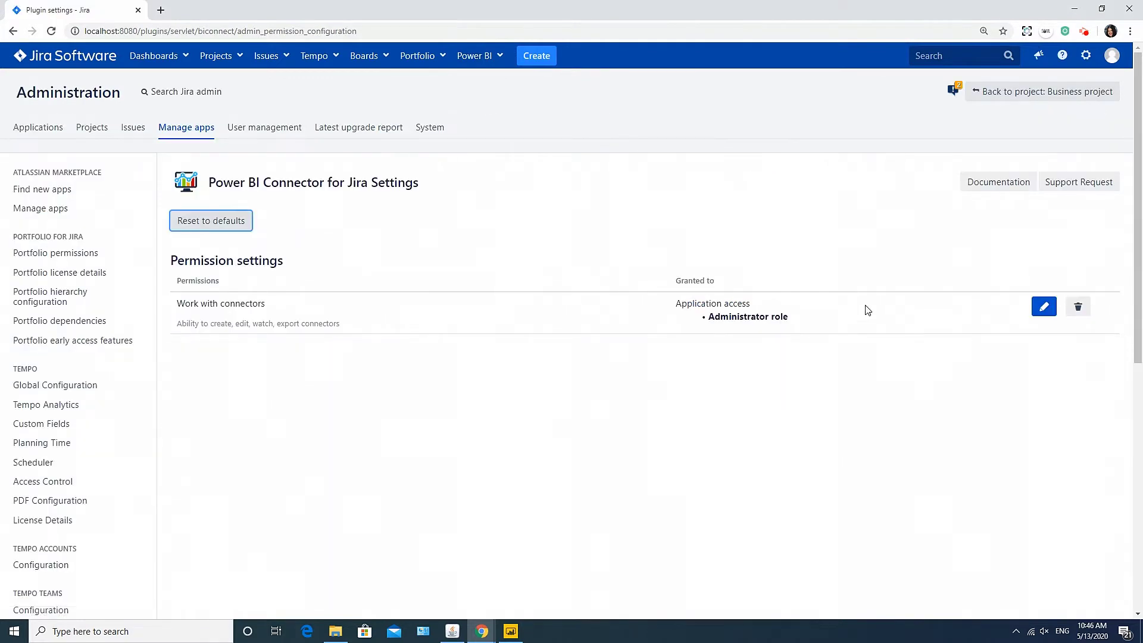
pyautogui.click(1044, 307)
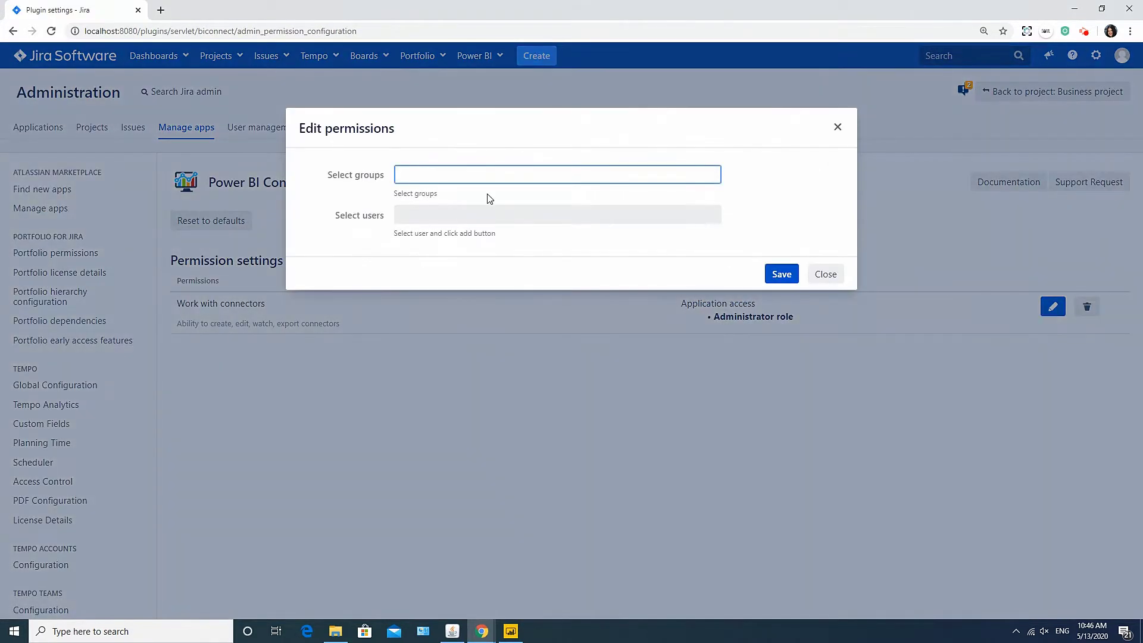
pyautogui.write('ji')
pyautogui.click(431, 229)
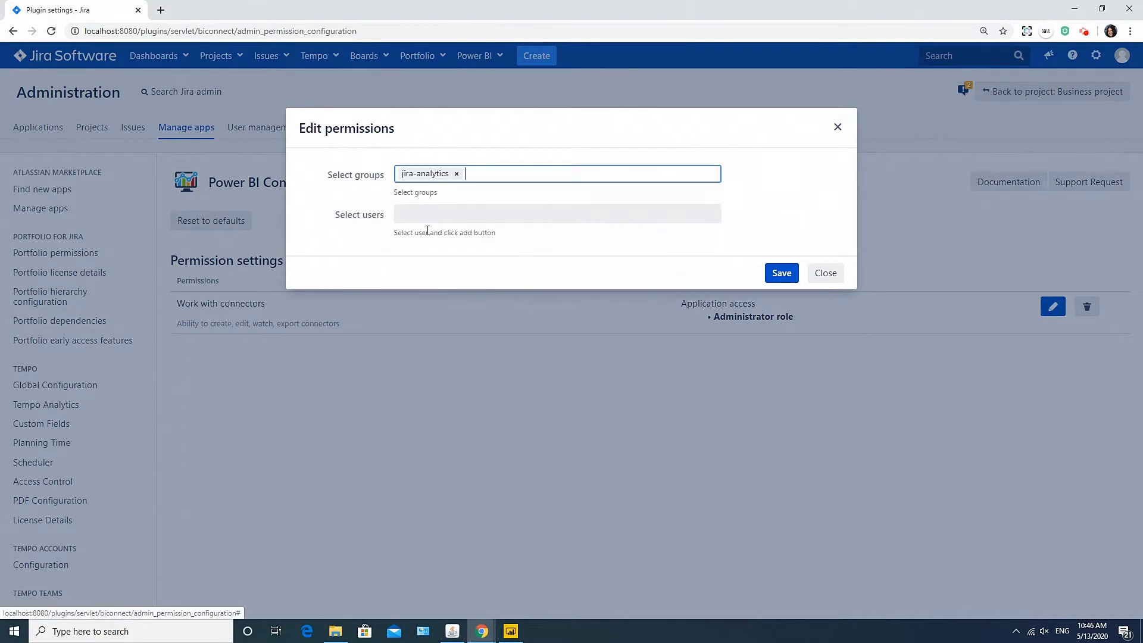
pyautogui.click(430, 219)
pyautogui.write('m')
pyautogui.click(439, 234)
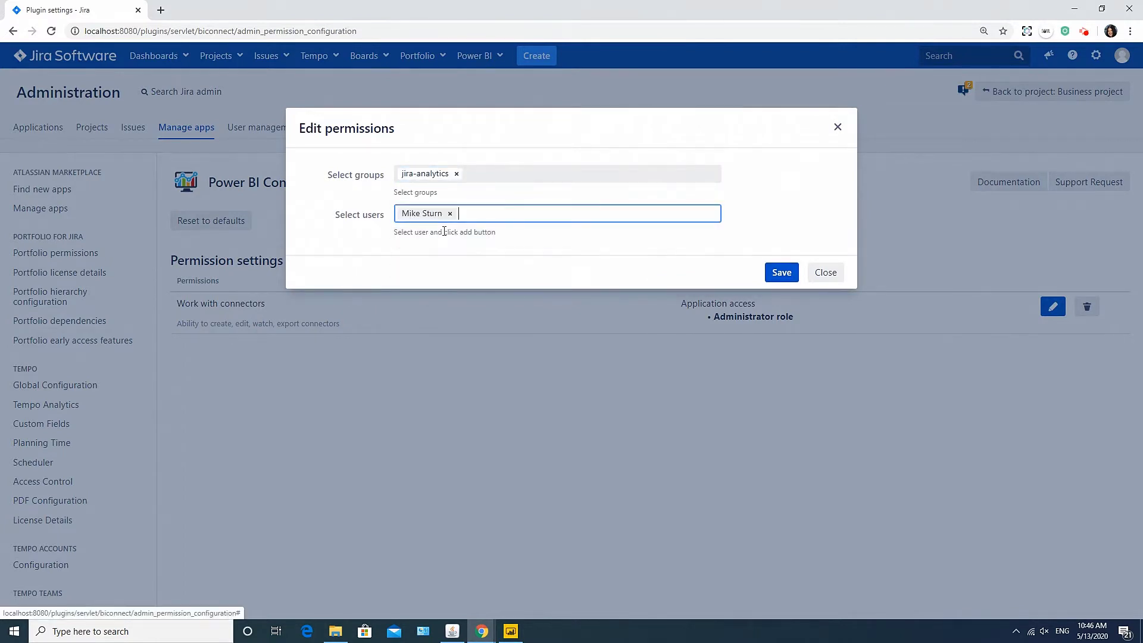
pyautogui.click(781, 273)
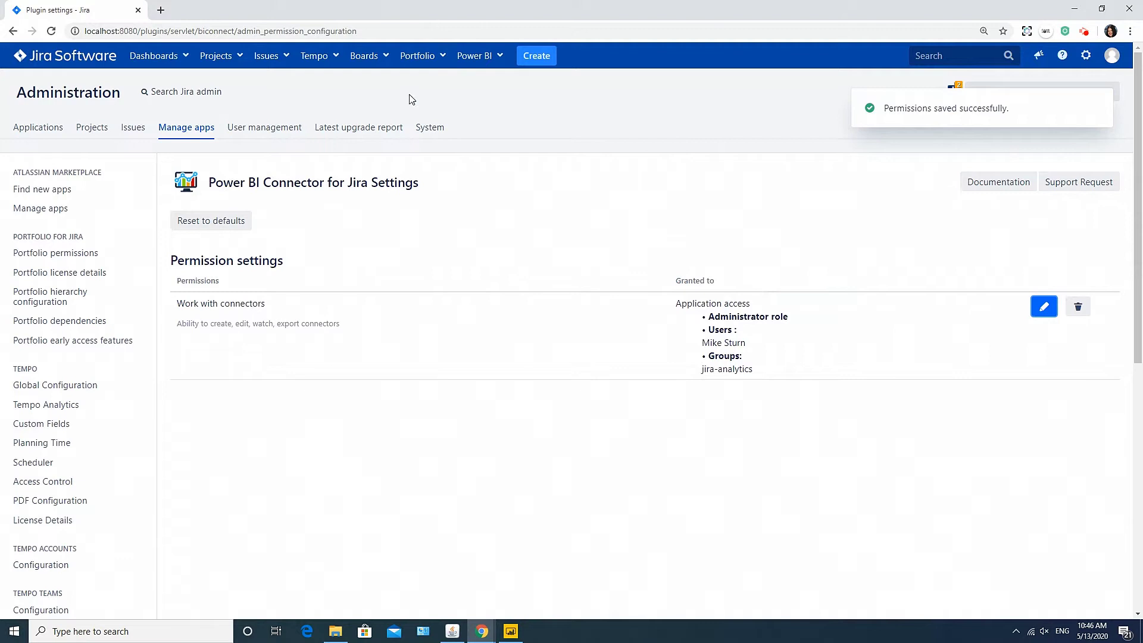
# Step: Create a new Power BI data source named 'Jira Data'
pyautogui.click(482, 55)
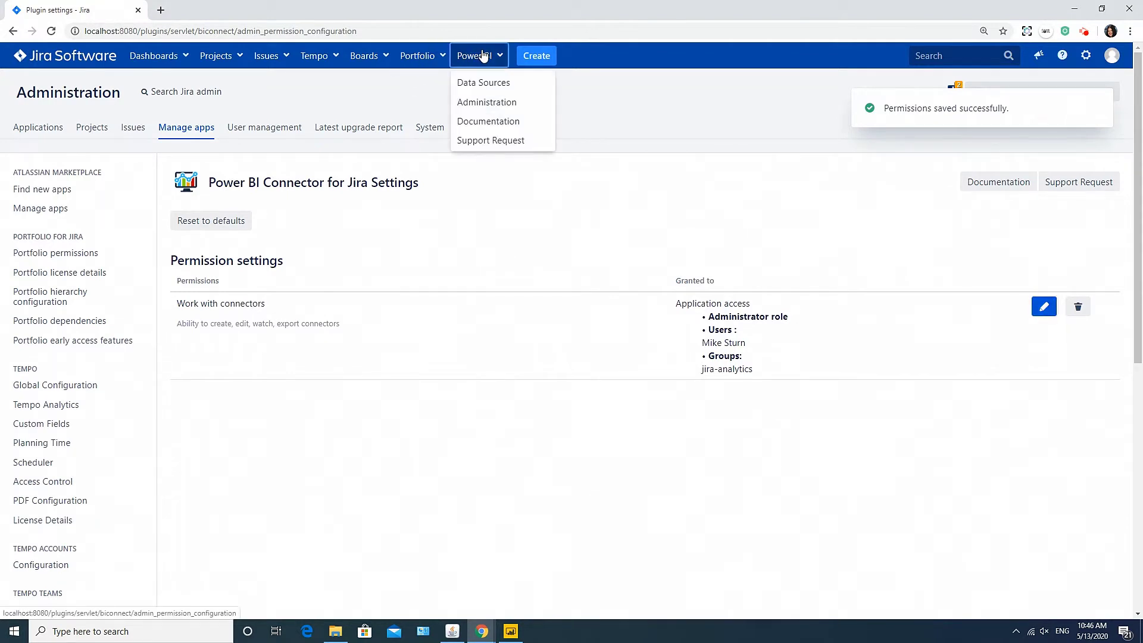
pyautogui.click(482, 84)
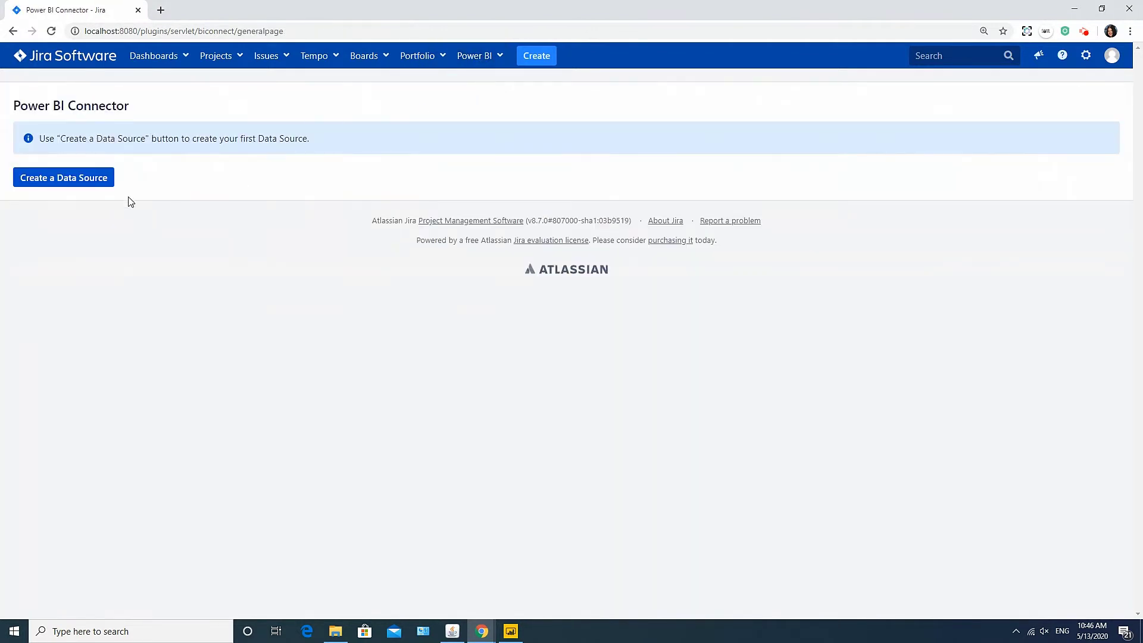
pyautogui.click(67, 180)
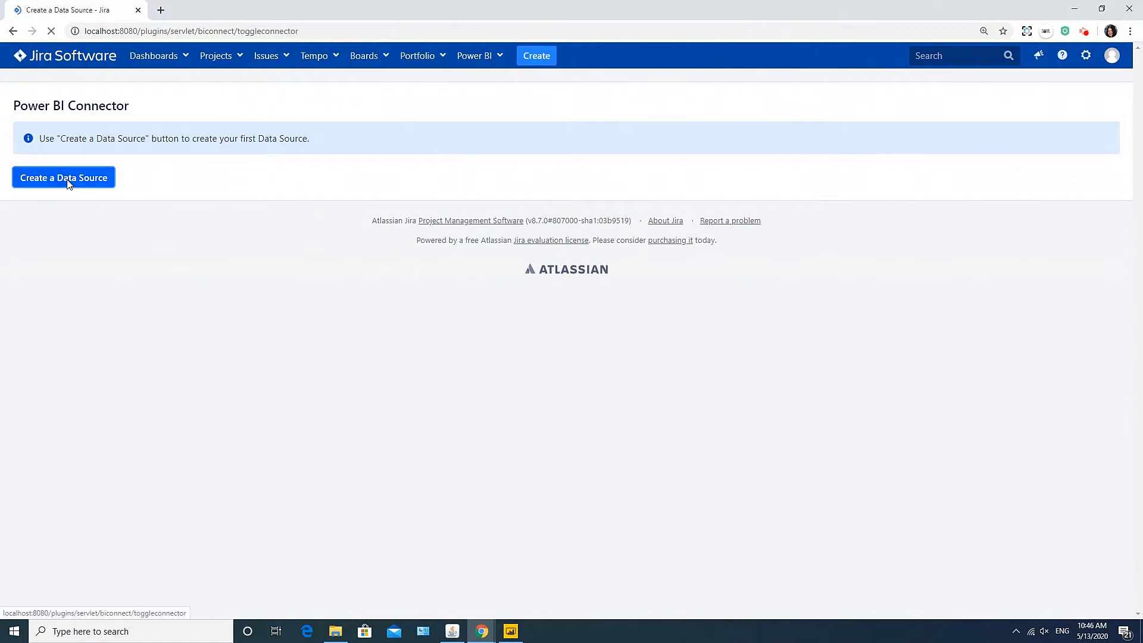
pyautogui.click(139, 143)
pyautogui.write('J')
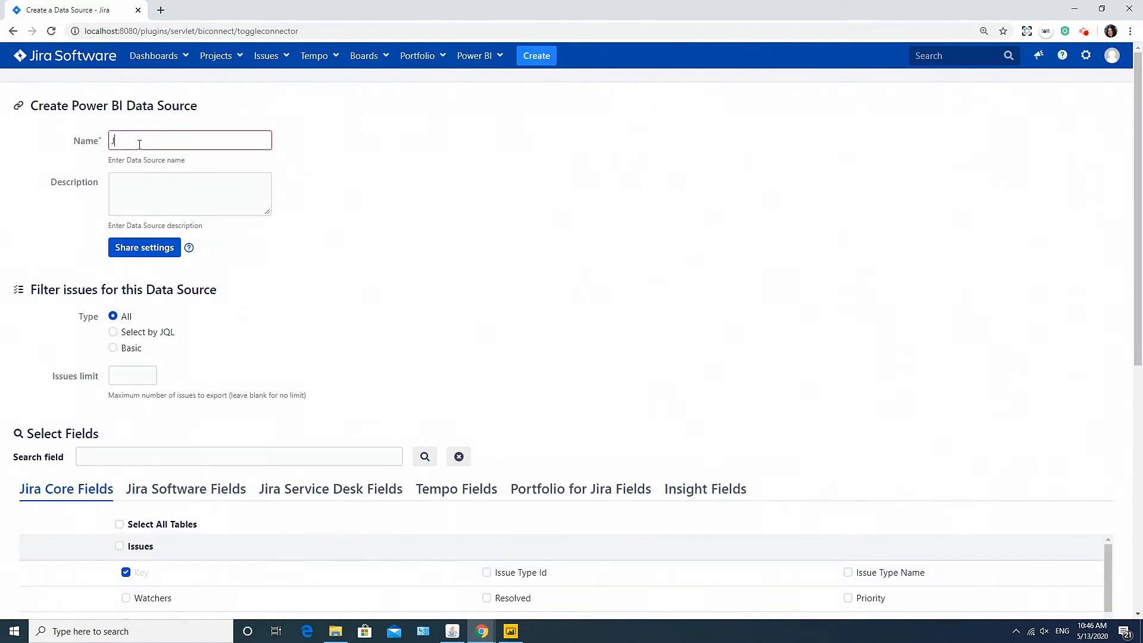
pyautogui.write('ira Data')
# Step: Turn on sharing for Jira Data with one user and the jira-analytics group
pyautogui.click(148, 247)
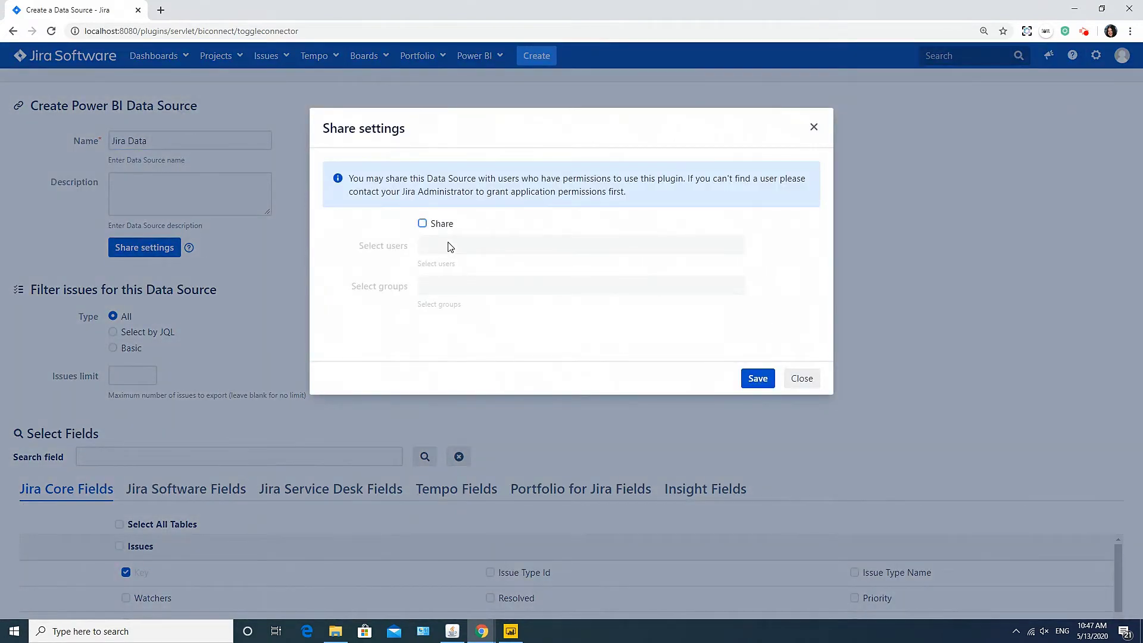
pyautogui.click(423, 224)
pyautogui.click(484, 243)
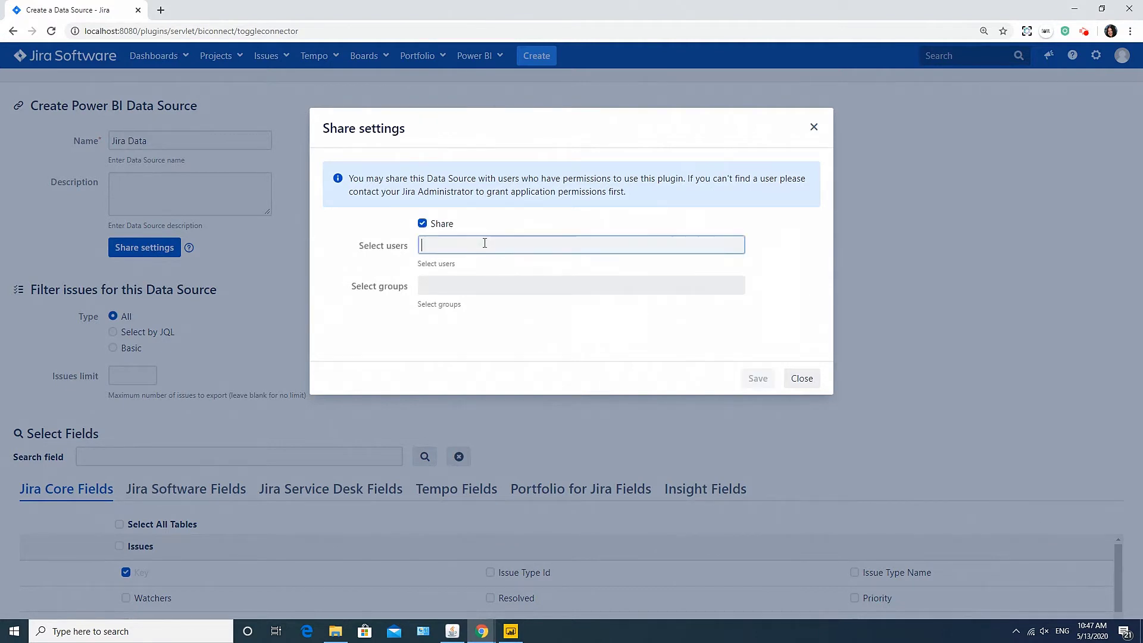
pyautogui.write('m')
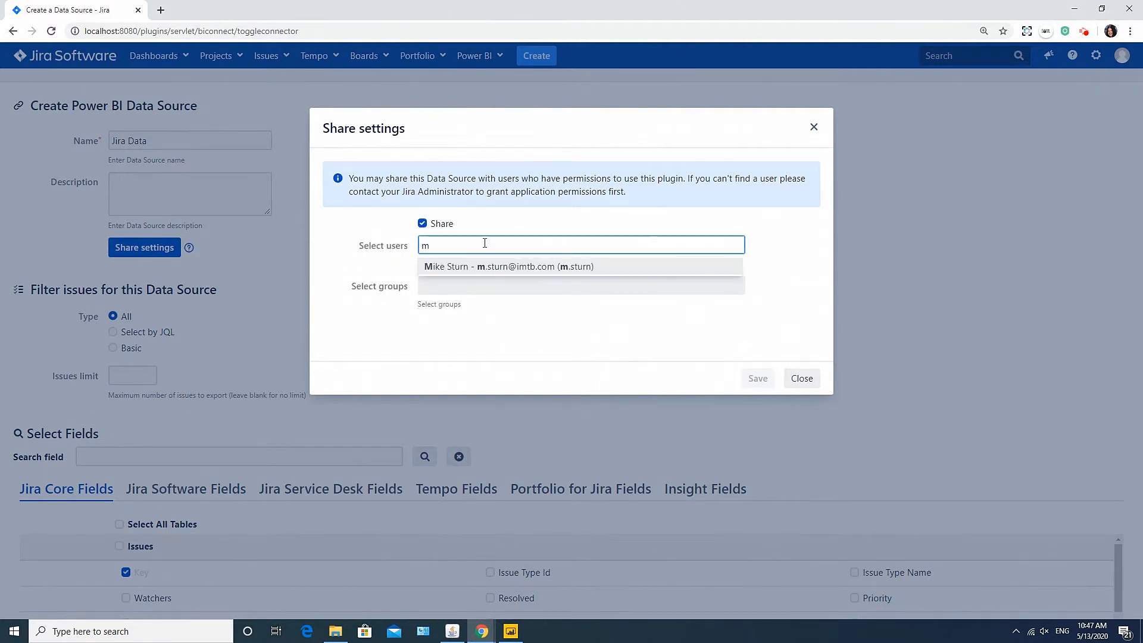
pyautogui.click(486, 267)
pyautogui.click(482, 283)
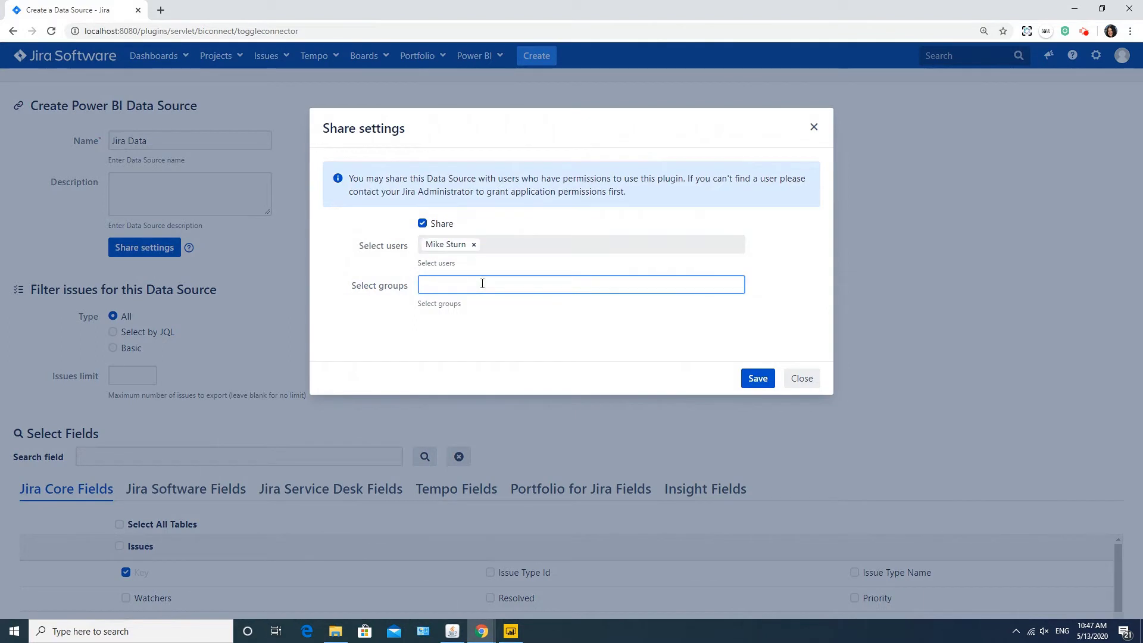
pyautogui.write('ji')
pyautogui.click(475, 323)
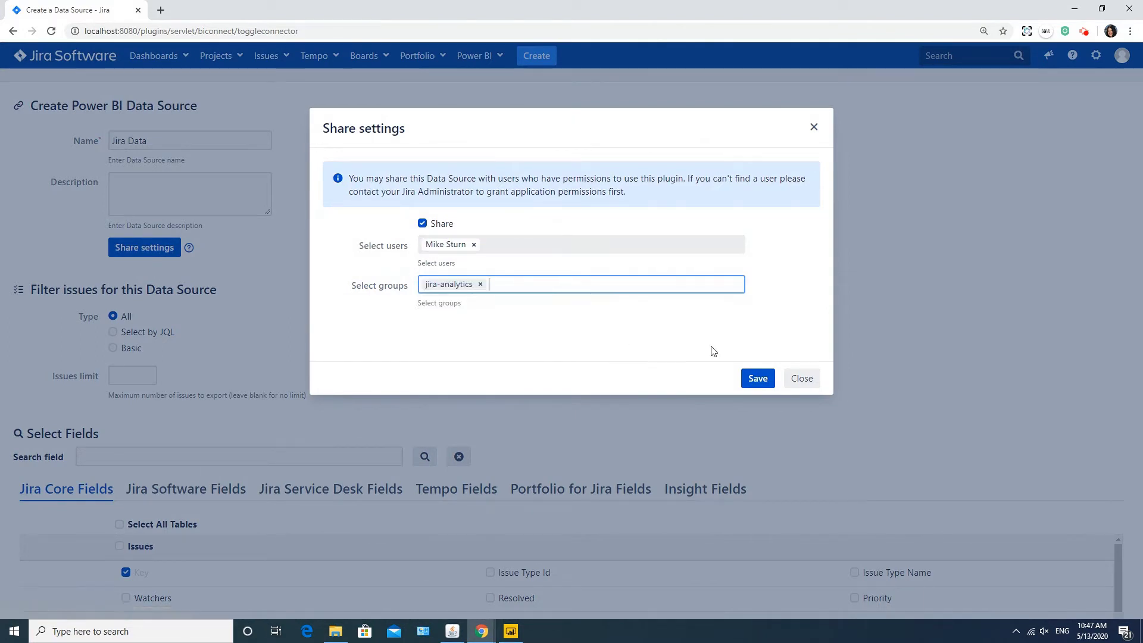
# Step: Save the sharing settings, then enter a 'project' JQL query and validate it
pyautogui.click(758, 380)
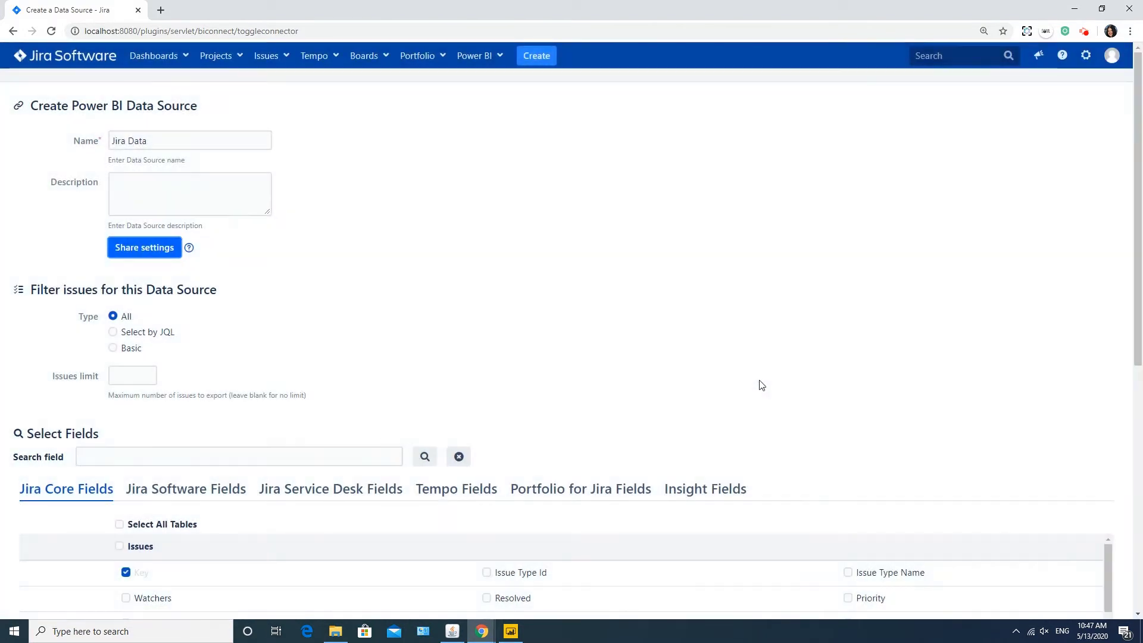
pyautogui.click(112, 332)
pyautogui.click(171, 380)
pyautogui.write('pr')
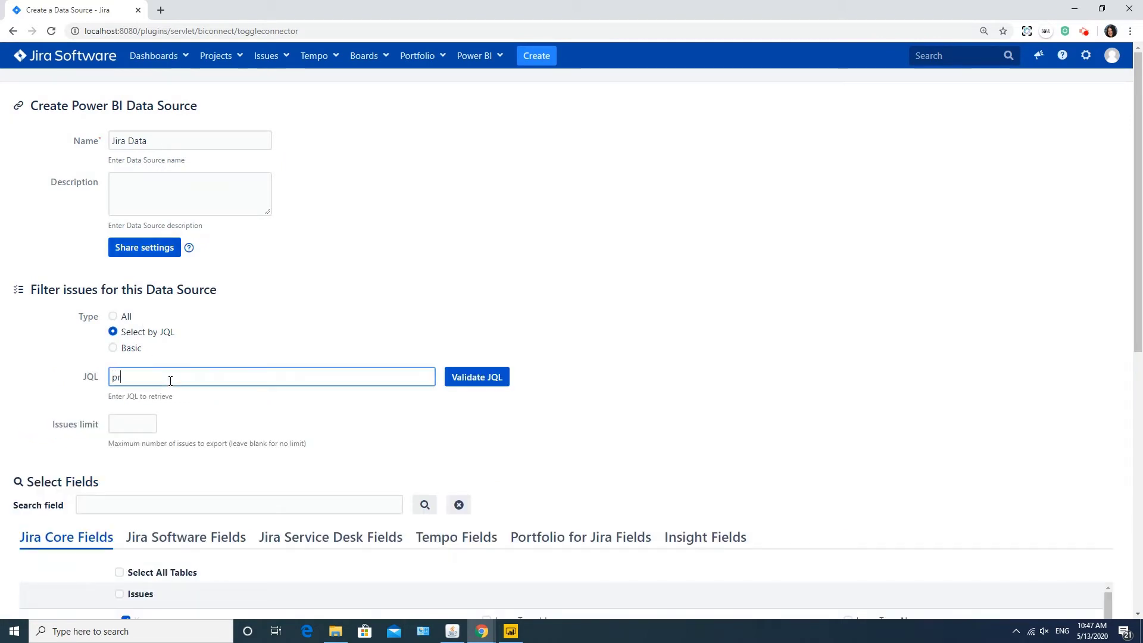
pyautogui.write('oject = BP')
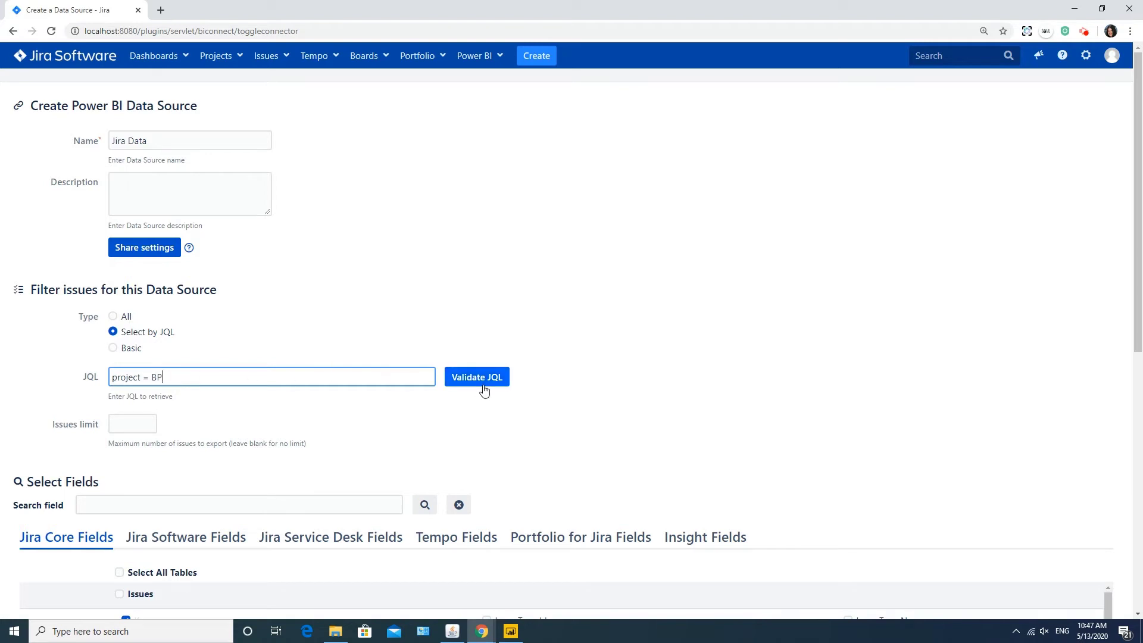
pyautogui.click(493, 377)
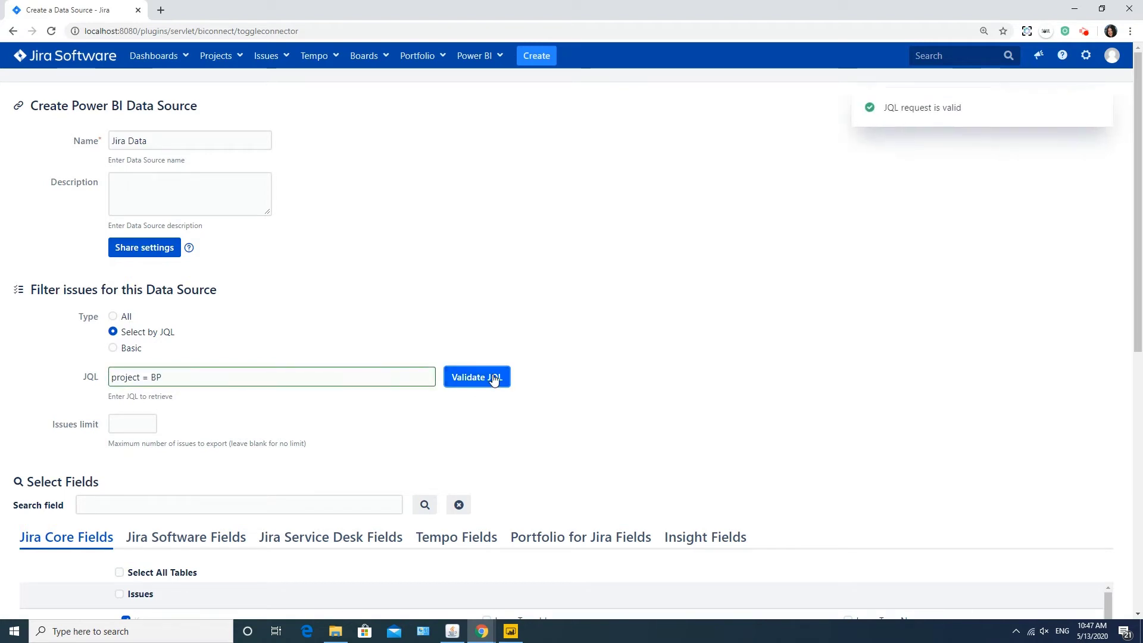
# Step: Switch to basic filters and restrict issues to the VM project, Task type and one assignee
pyautogui.click(114, 349)
pyautogui.click(127, 371)
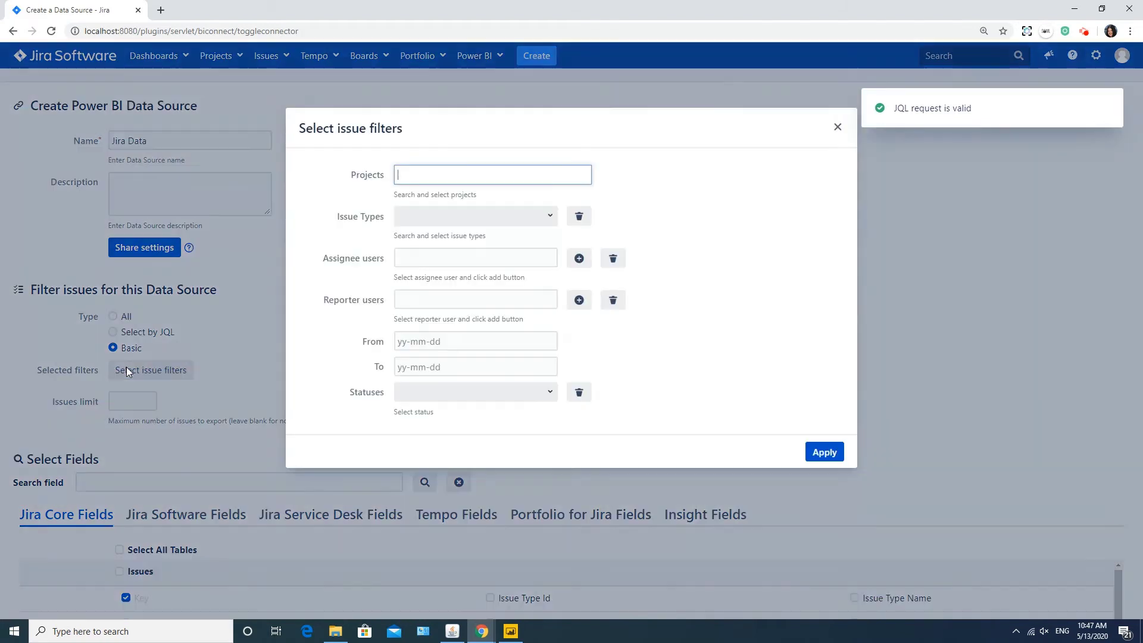
pyautogui.click(439, 179)
pyautogui.click(439, 224)
pyautogui.click(423, 217)
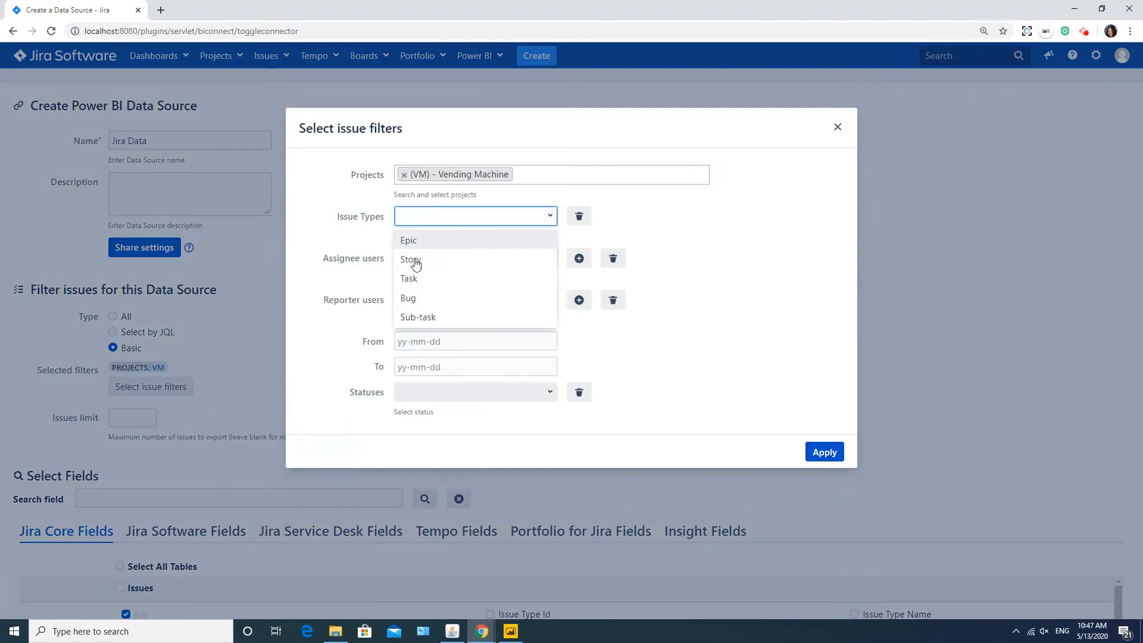
pyautogui.click(409, 278)
pyautogui.click(434, 268)
pyautogui.write('m.sturn')
pyautogui.click(578, 270)
# Step: Add a reporter filter, dates 2020-05-01 to 2020-05-31 and In Progress status, then apply
pyautogui.click(473, 324)
pyautogui.write('m')
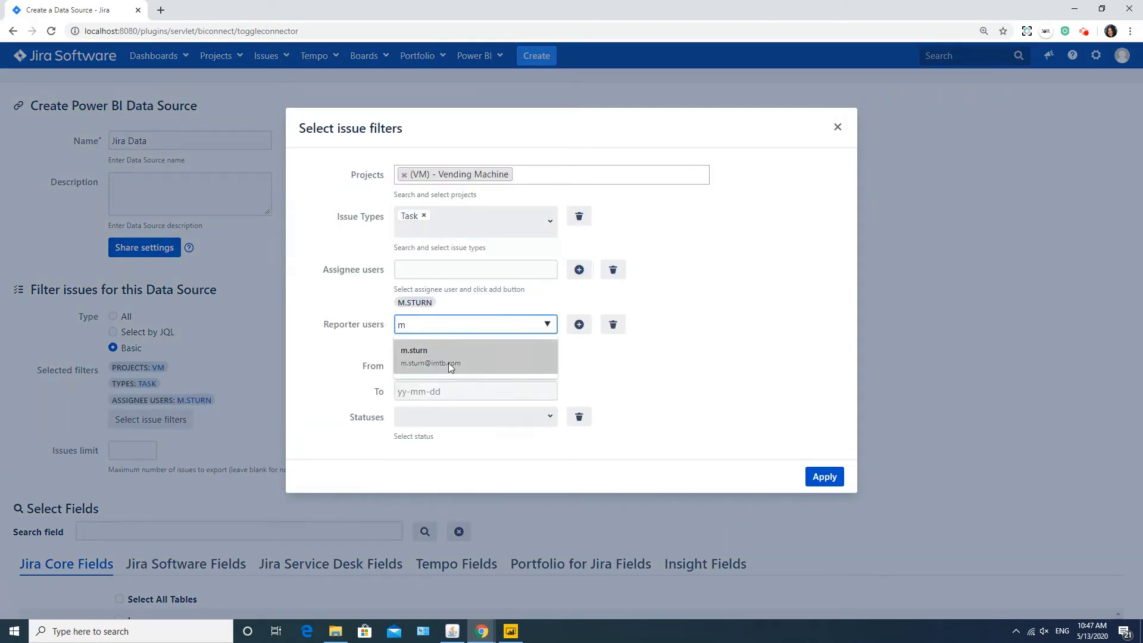
pyautogui.click(450, 368)
pyautogui.click(578, 323)
pyautogui.click(477, 379)
pyautogui.click(523, 441)
pyautogui.click(477, 404)
pyautogui.click(405, 539)
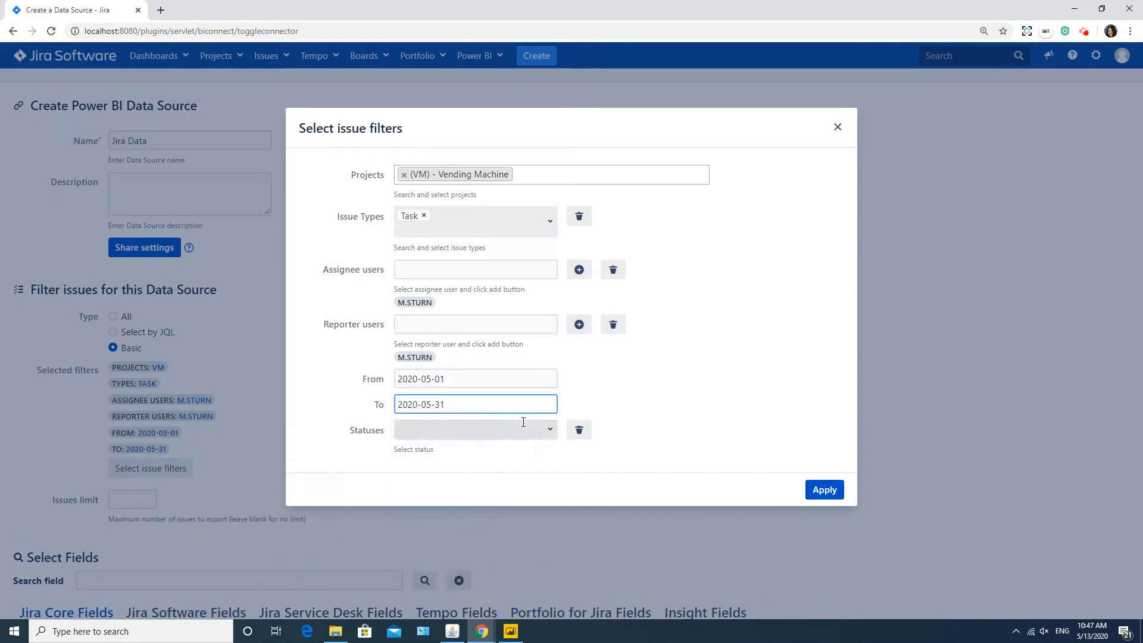
pyautogui.click(523, 422)
pyautogui.click(444, 473)
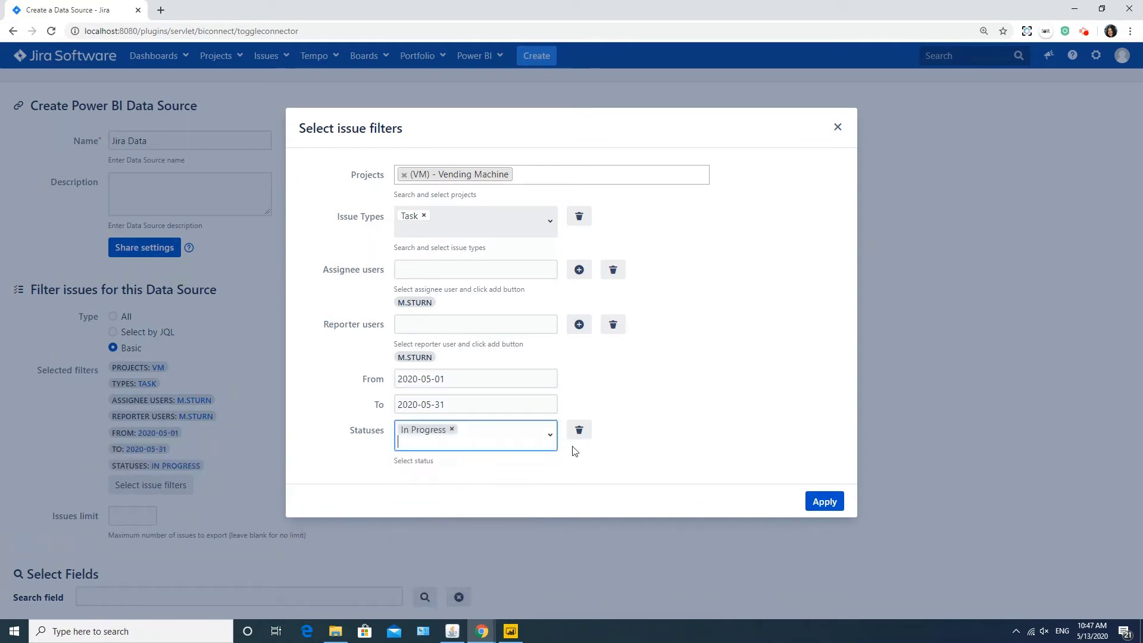
pyautogui.click(824, 501)
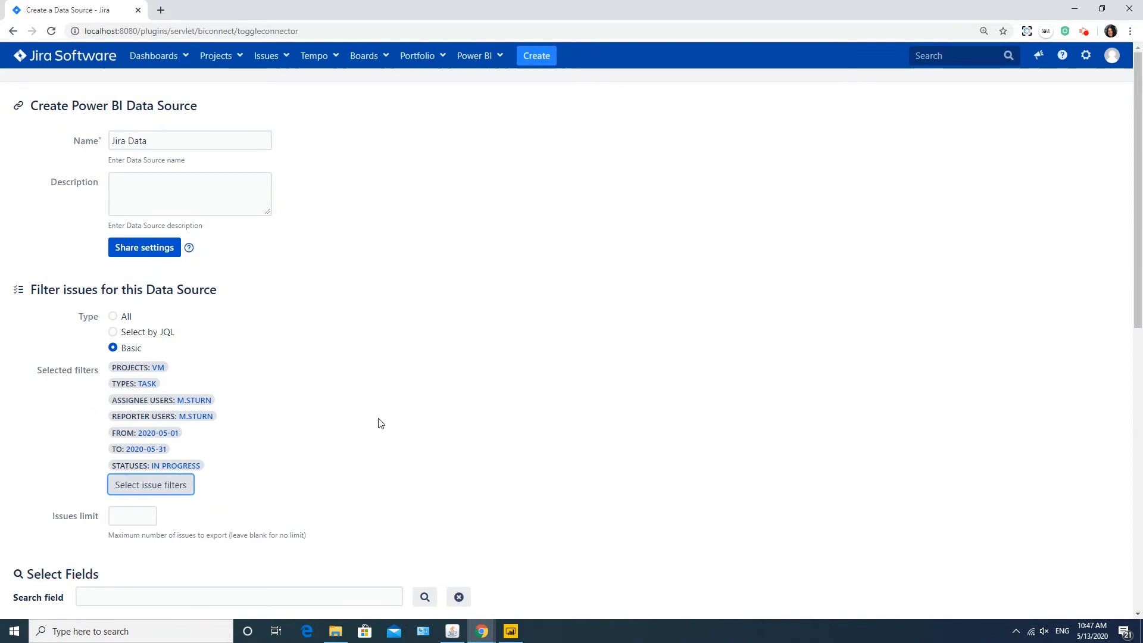
# Step: Include all issues, plus the Current Assignee, Time at Current Assignee in hours and all Comments fields
pyautogui.scroll(-2, 208, 379)
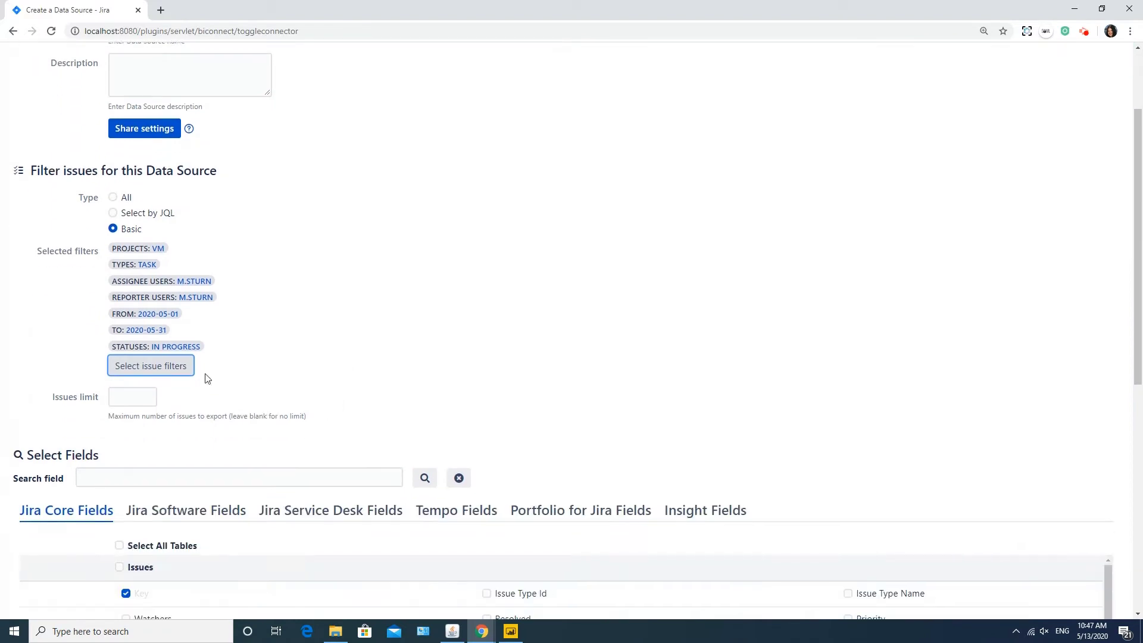
pyautogui.click(112, 197)
pyautogui.scroll(-3, 184, 159)
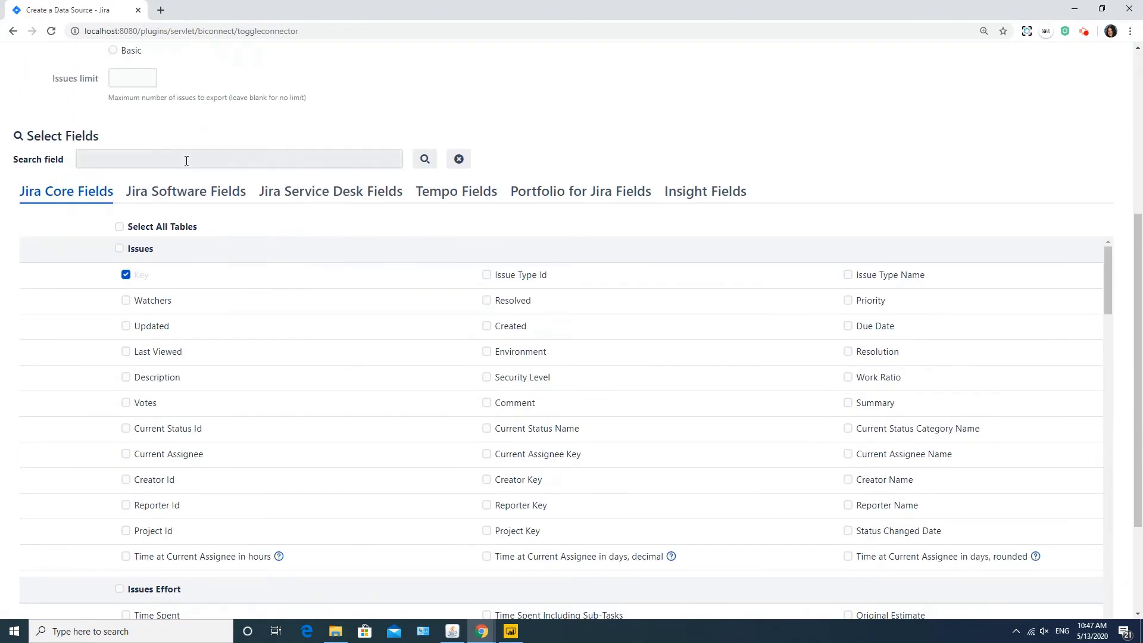
pyautogui.click(187, 160)
pyautogui.write('ass')
pyautogui.click(126, 93)
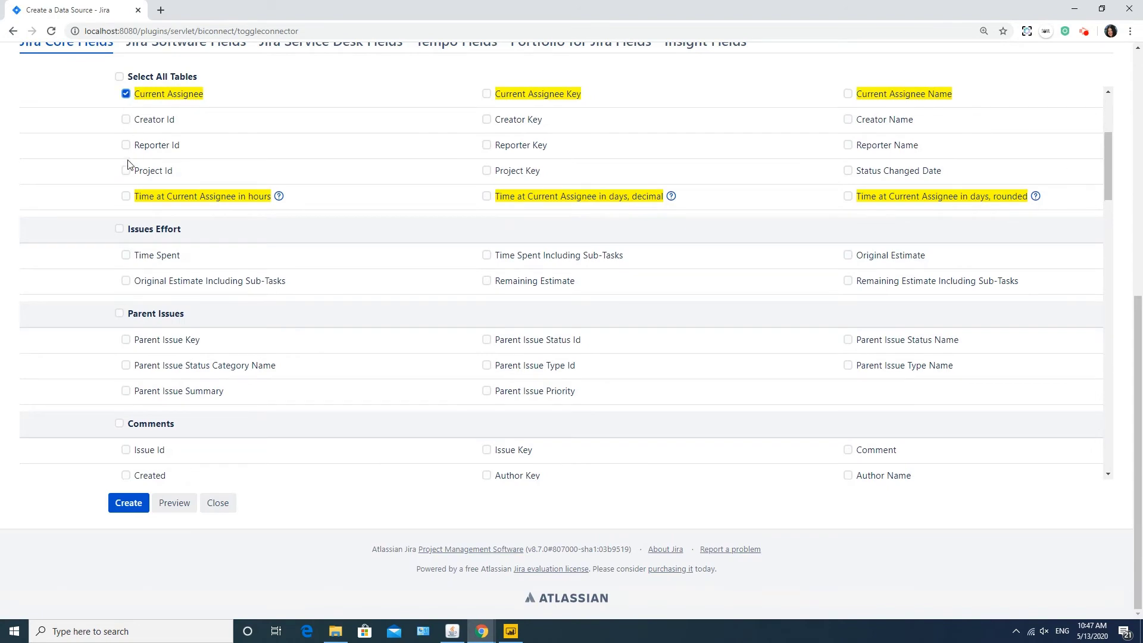
pyautogui.click(126, 196)
pyautogui.scroll(8, 182, 174)
pyautogui.click(458, 246)
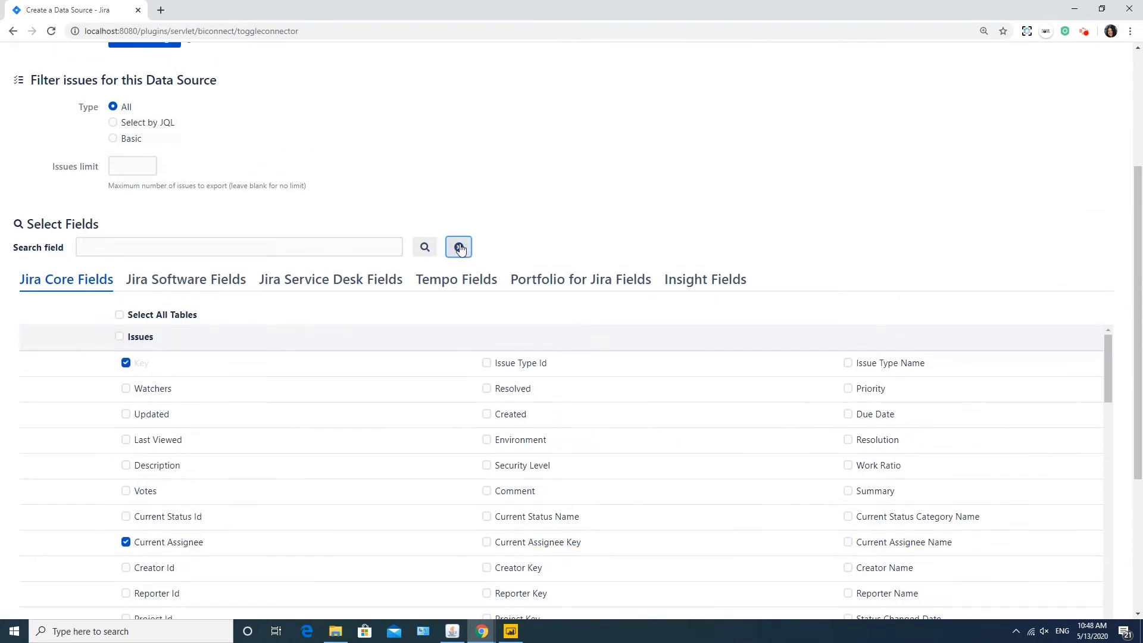
pyautogui.scroll(-7, 179, 477)
pyautogui.click(120, 455)
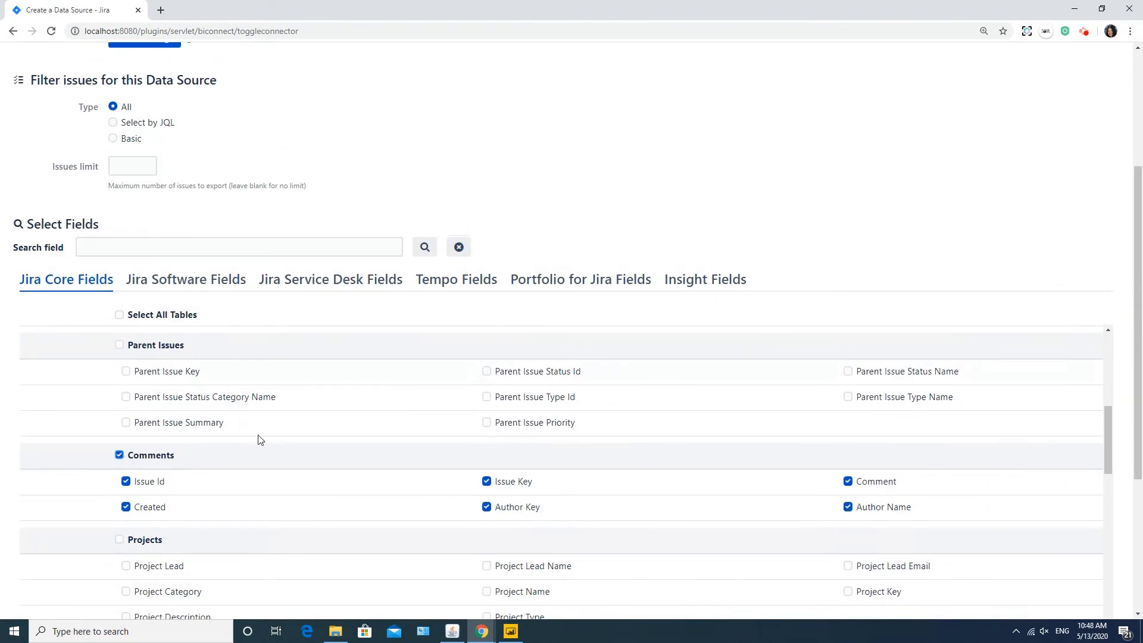
pyautogui.scroll(5, 246, 337)
# Step: Select all tables in the core, Tempo, Portfolio for Jira and Insight field groups
pyautogui.click(119, 314)
pyautogui.click(205, 290)
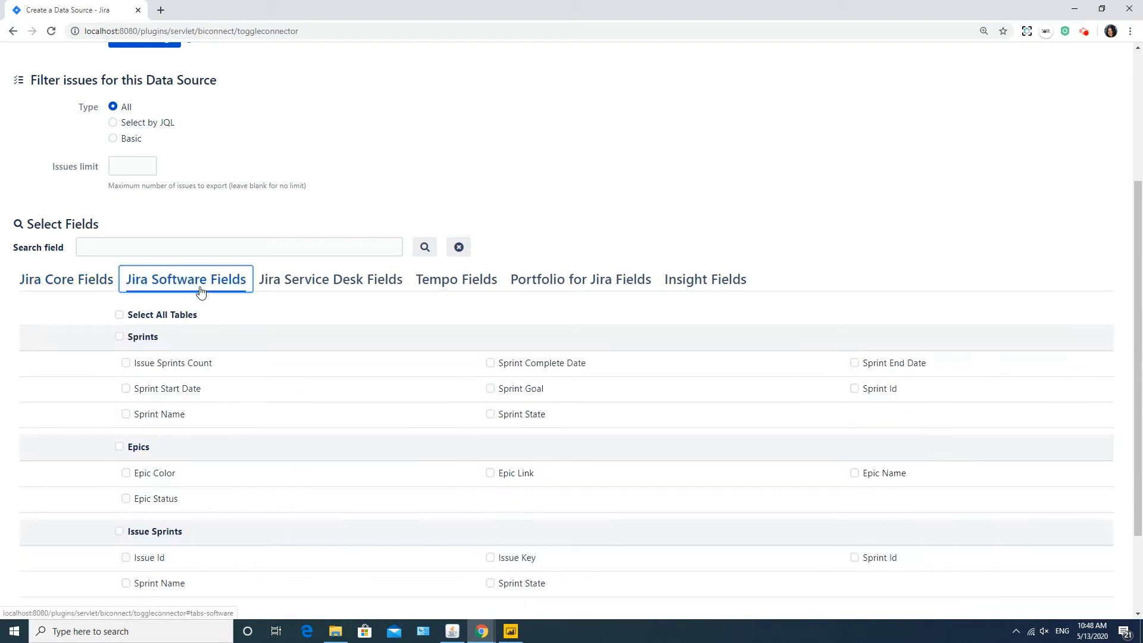
pyautogui.click(322, 285)
pyautogui.click(422, 366)
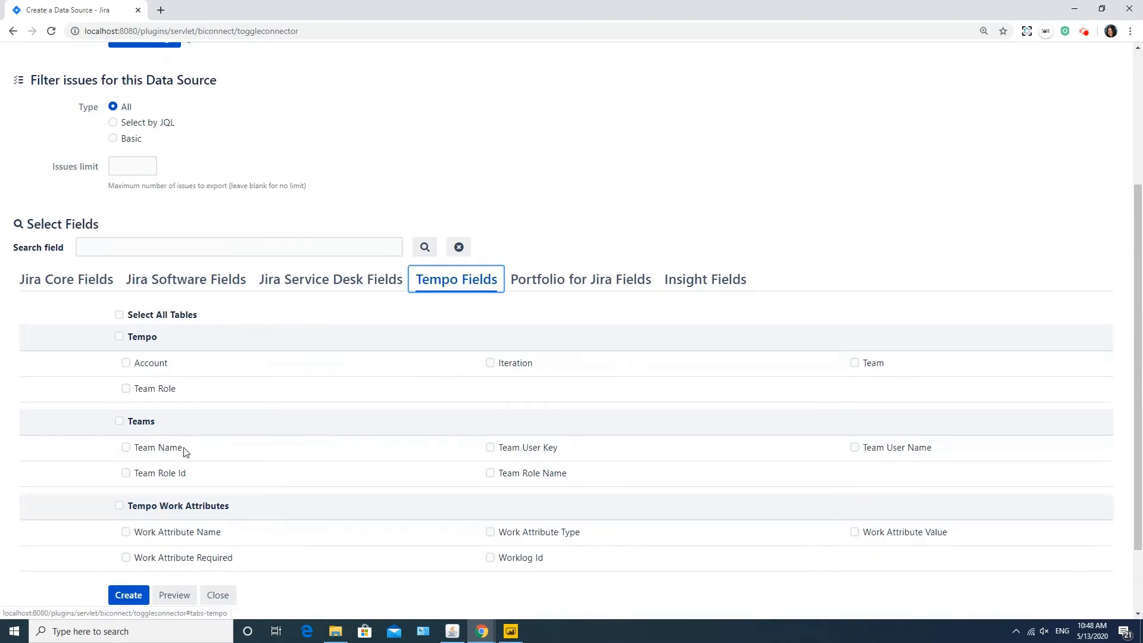
pyautogui.click(120, 314)
pyautogui.click(576, 284)
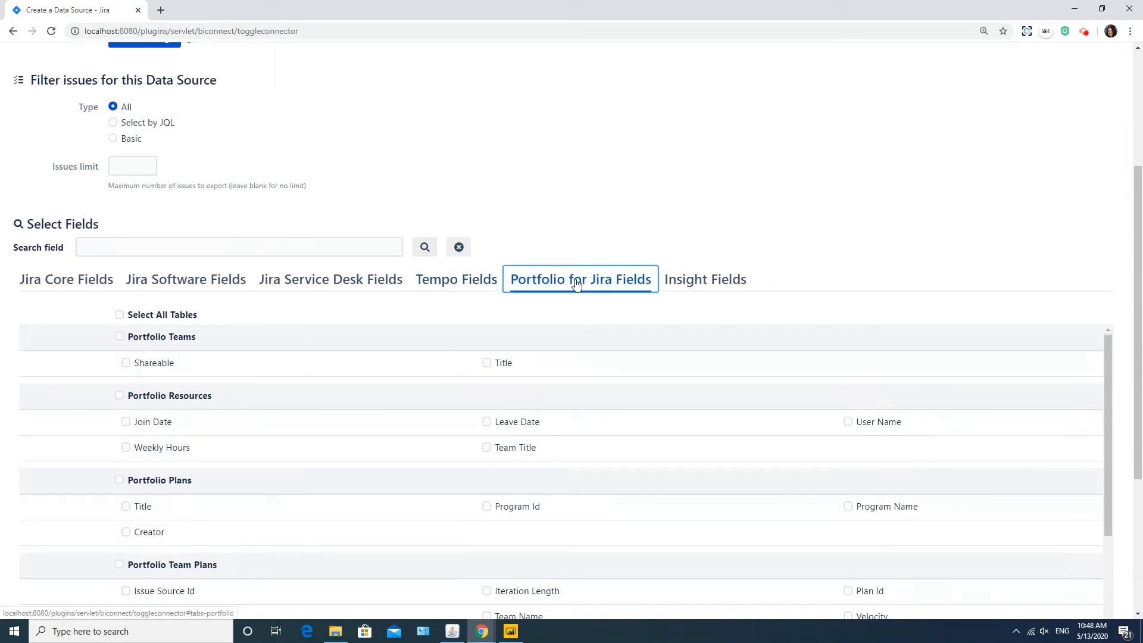
pyautogui.click(119, 314)
pyautogui.click(714, 285)
pyautogui.click(119, 314)
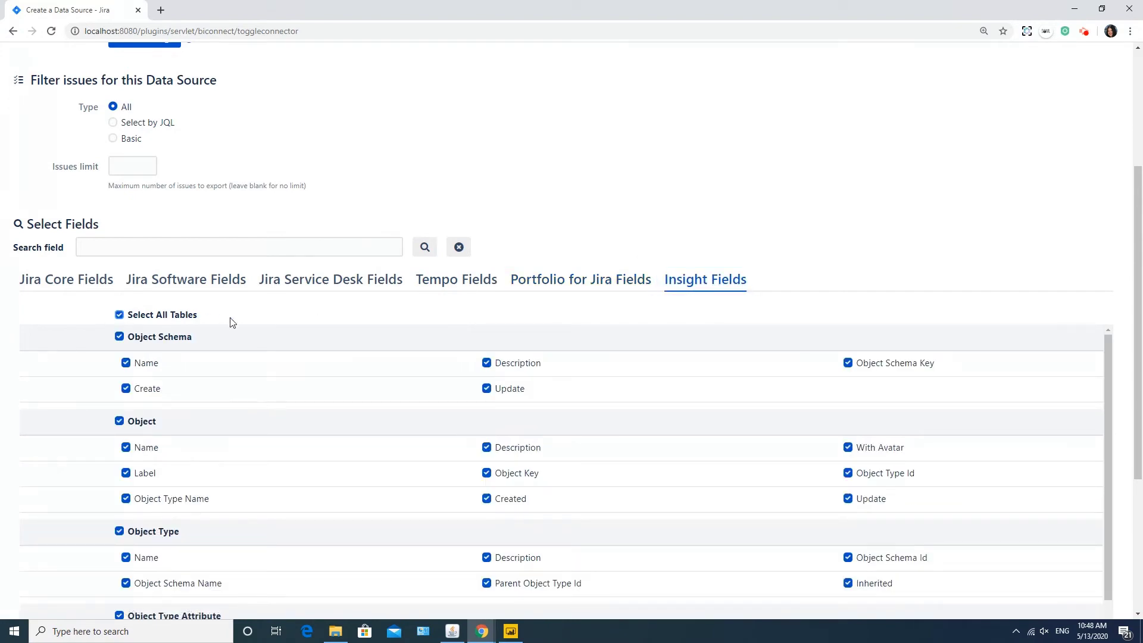
# Step: Create the Jira Data connector, copy its feed URL and switch to Power BI Desktop
pyautogui.scroll(-5, 294, 429)
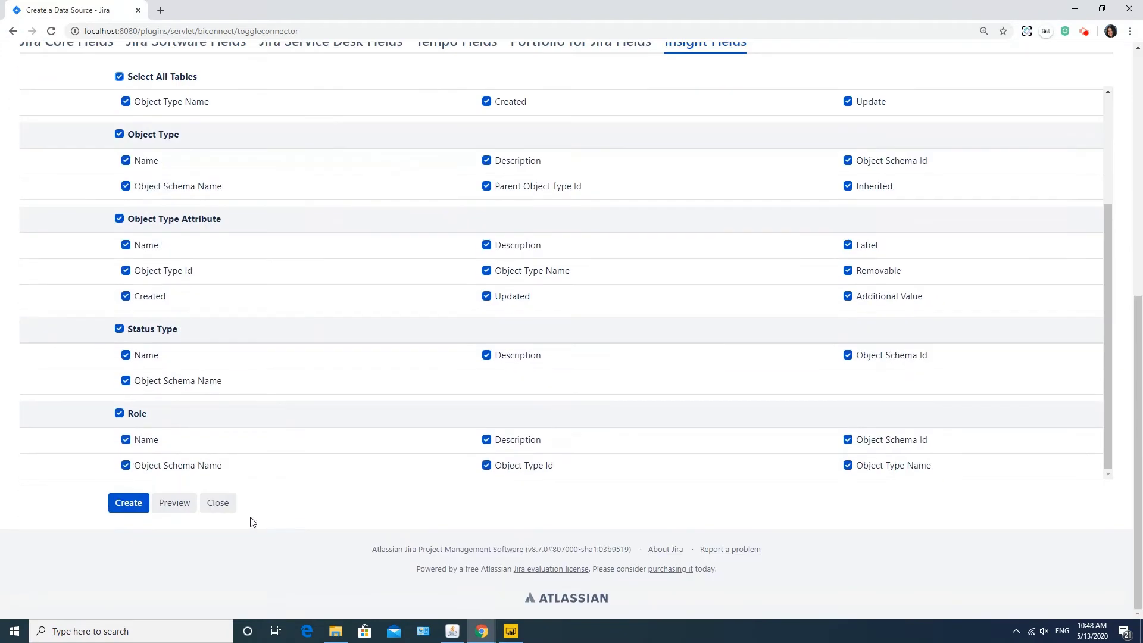
pyautogui.click(126, 505)
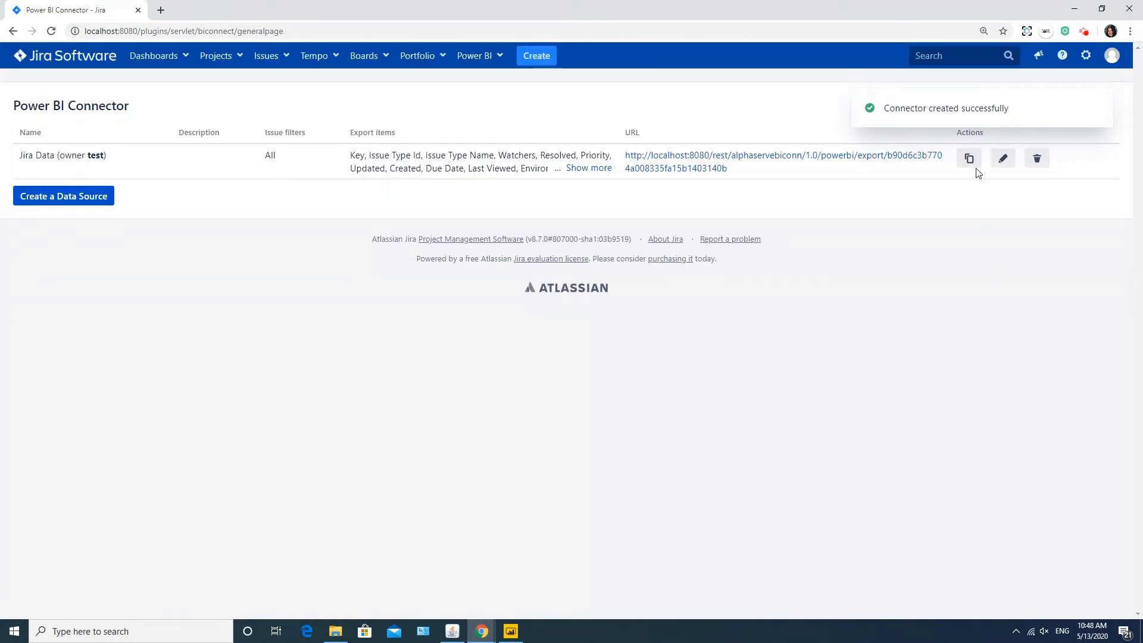
pyautogui.click(970, 158)
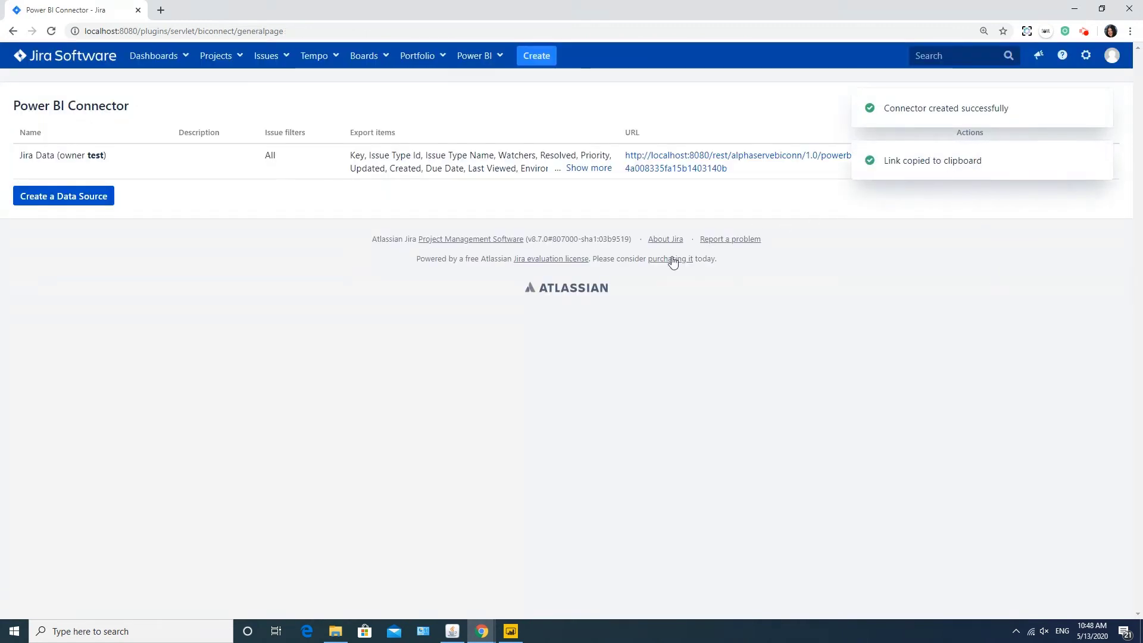
pyautogui.click(516, 633)
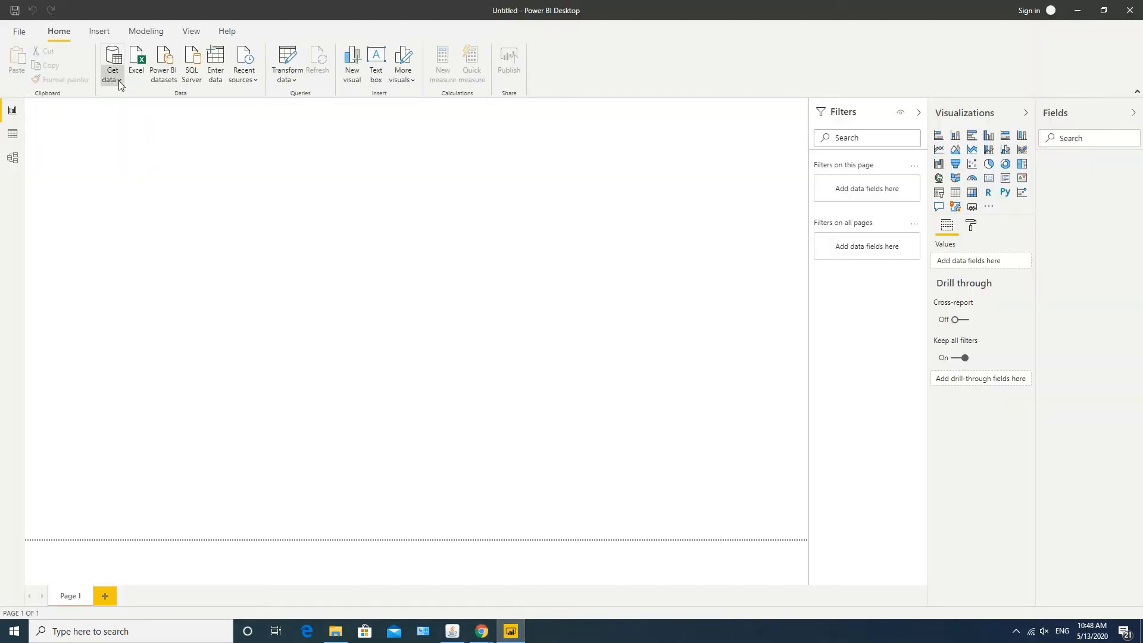
# Step: Add an OData feed data source using the copied Jira feed URL
pyautogui.click(119, 84)
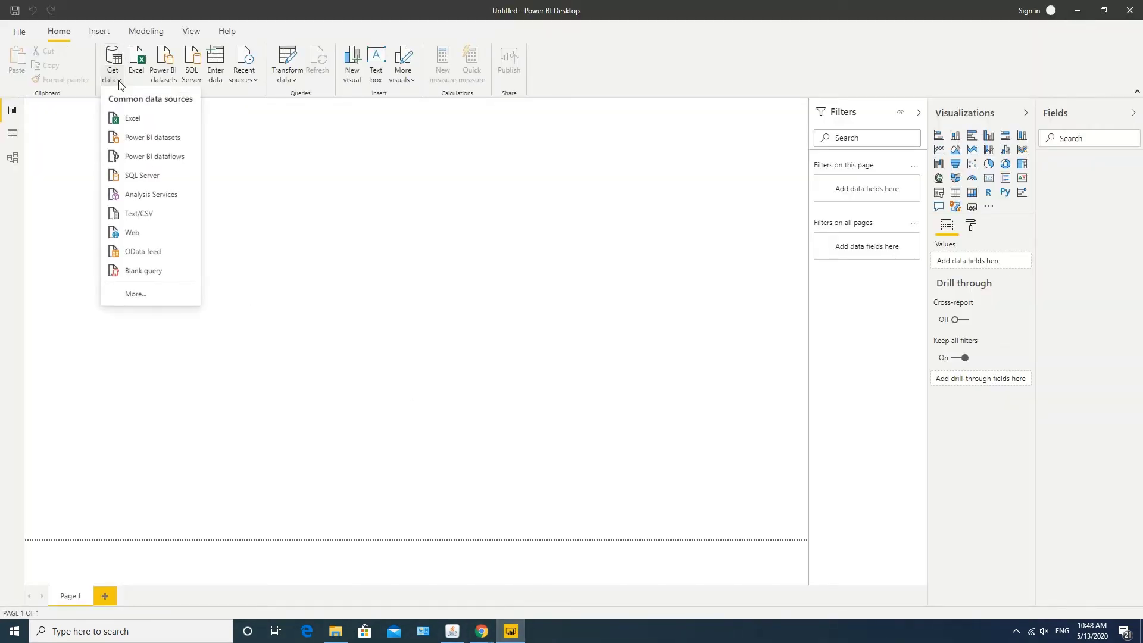
pyautogui.click(141, 253)
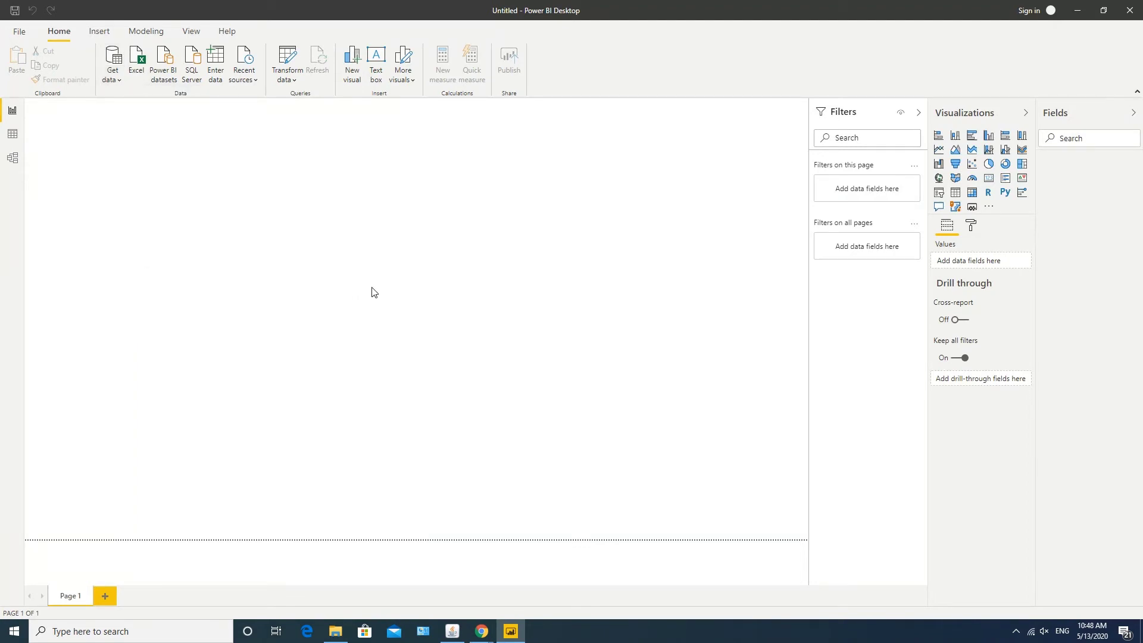
pyautogui.hotkey('ctrl', 'v')
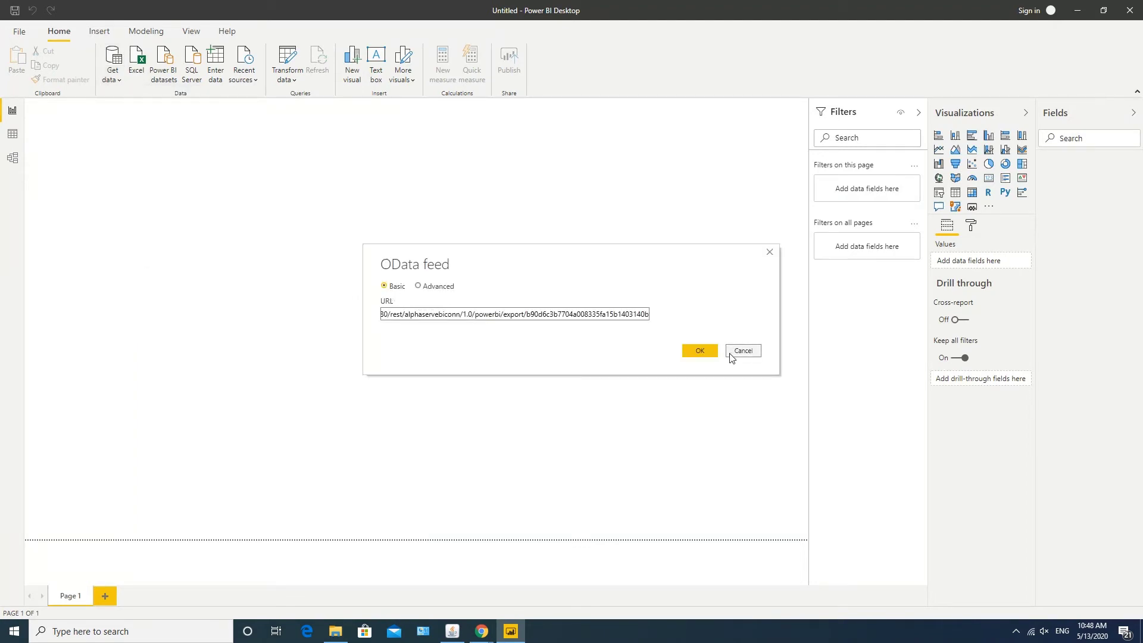
pyautogui.click(702, 352)
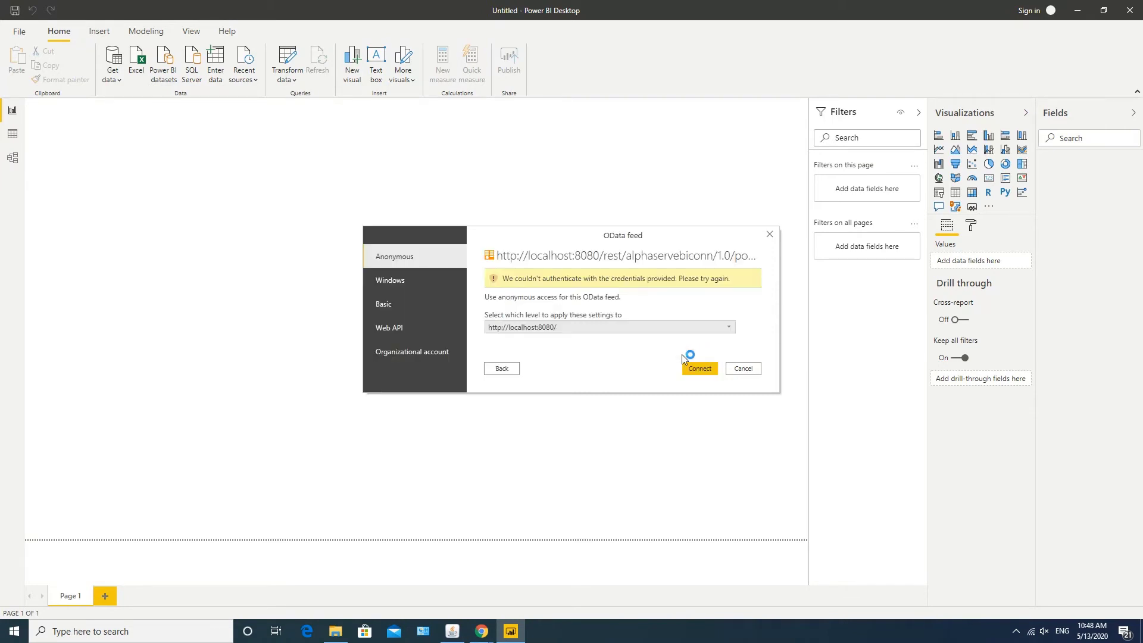
# Step: Sign in with Basic credentials applied to the full export URL and connect
pyautogui.click(408, 306)
pyautogui.click(728, 371)
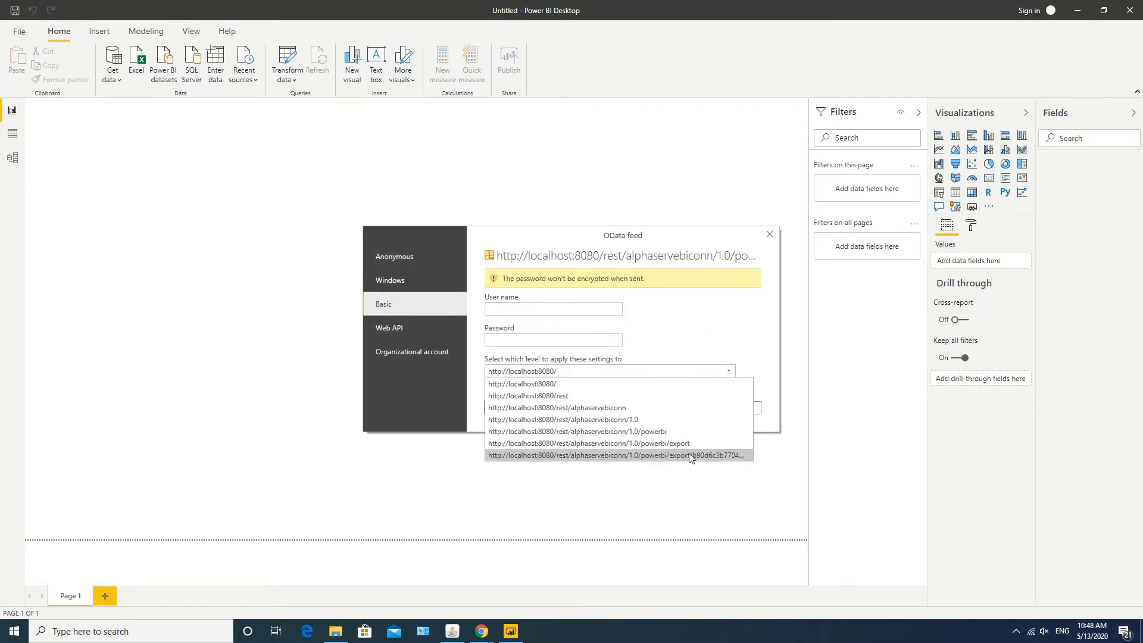
pyautogui.click(690, 455)
pyautogui.click(539, 305)
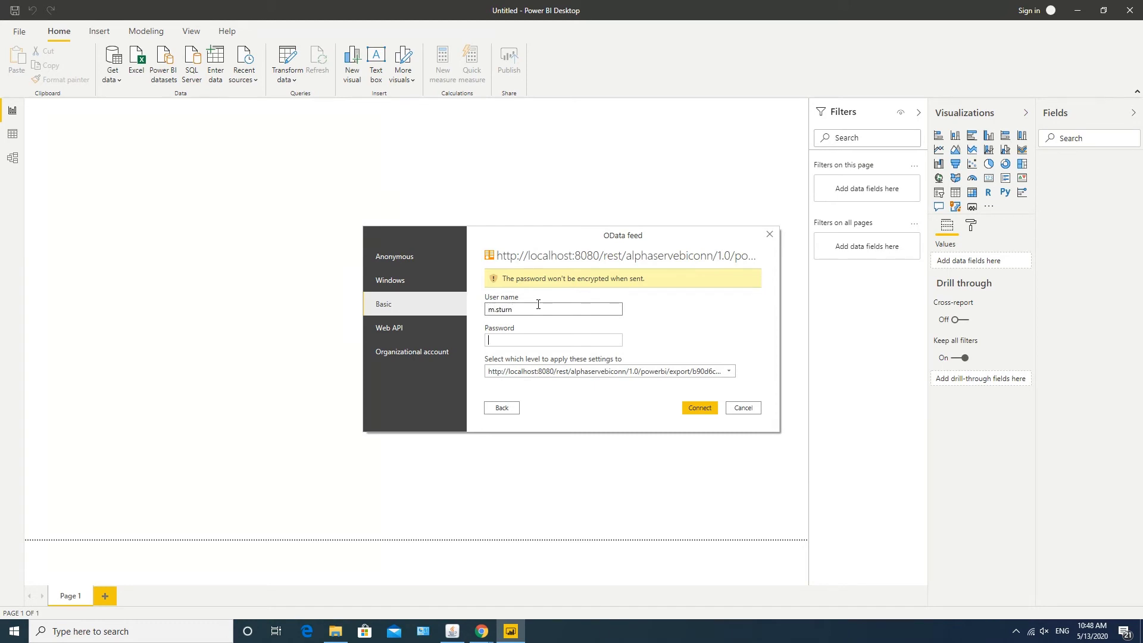
pyautogui.write('****')
pyautogui.click(700, 410)
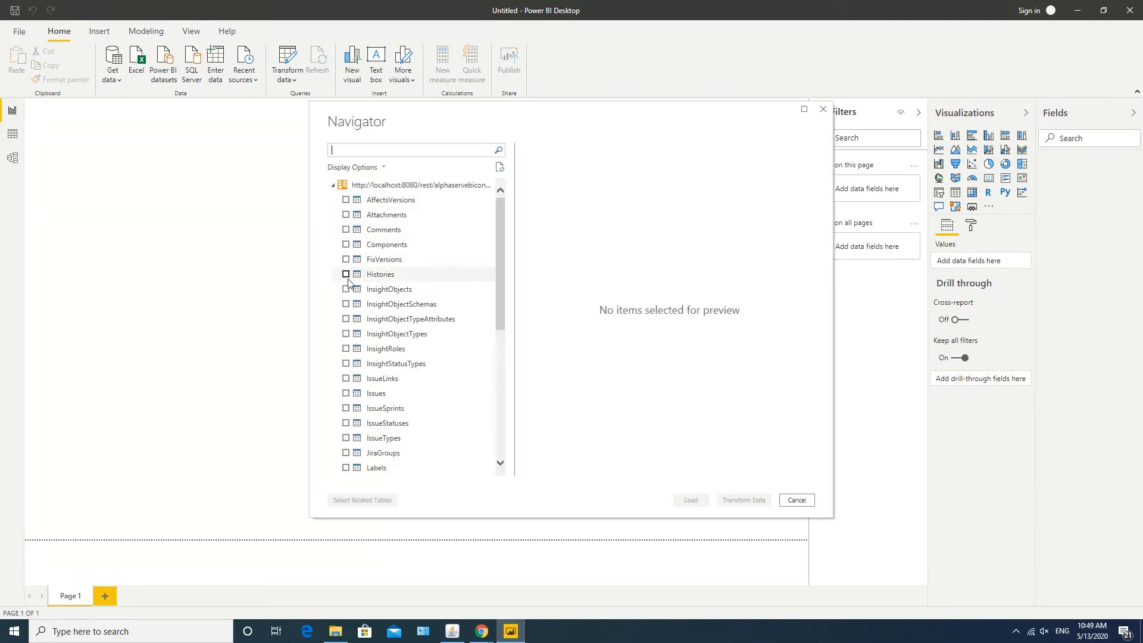
# Step: Select the Histories, Issues and IssueSprints tables in Navigator and load them
pyautogui.click(346, 274)
pyautogui.click(346, 393)
pyautogui.scroll(-1, 381, 405)
pyautogui.click(346, 364)
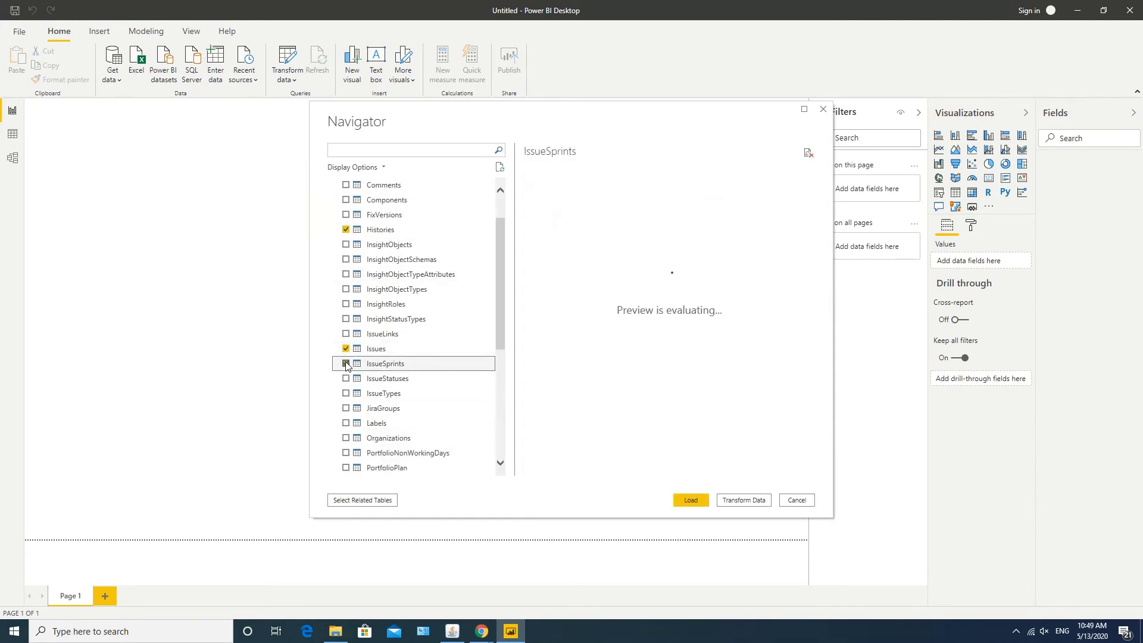
pyautogui.click(692, 501)
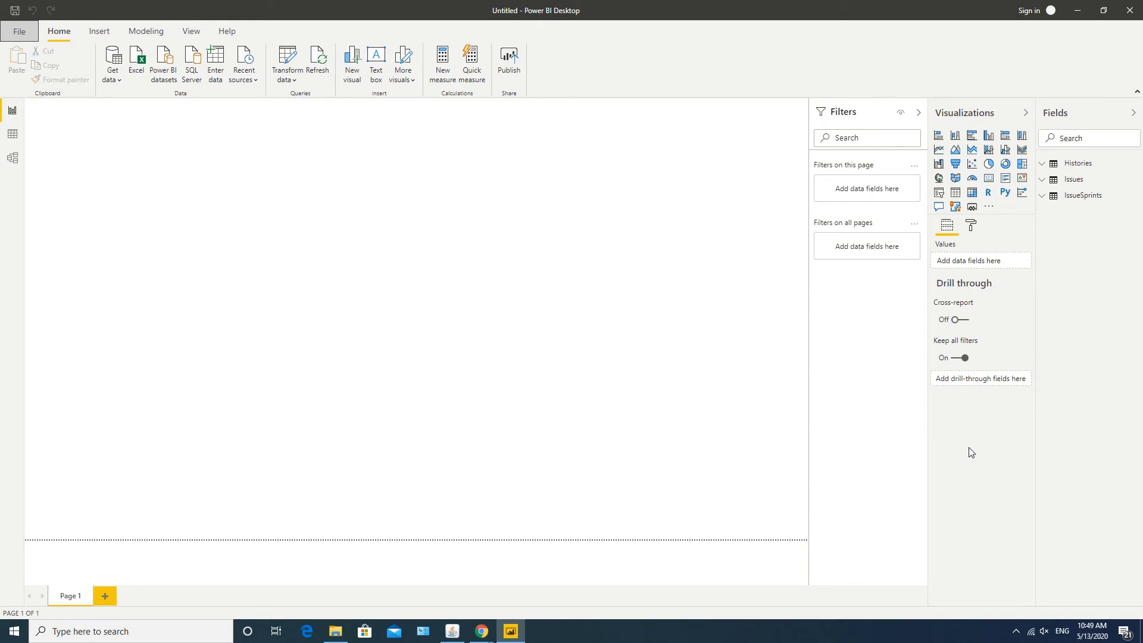
# Step: Add a clustered bar chart counting ISSUE_KEY with Issues' ISSUE_PROJECT_KEY as the axis
pyautogui.moveTo(1037, 444); pyautogui.dragTo(950, 457)
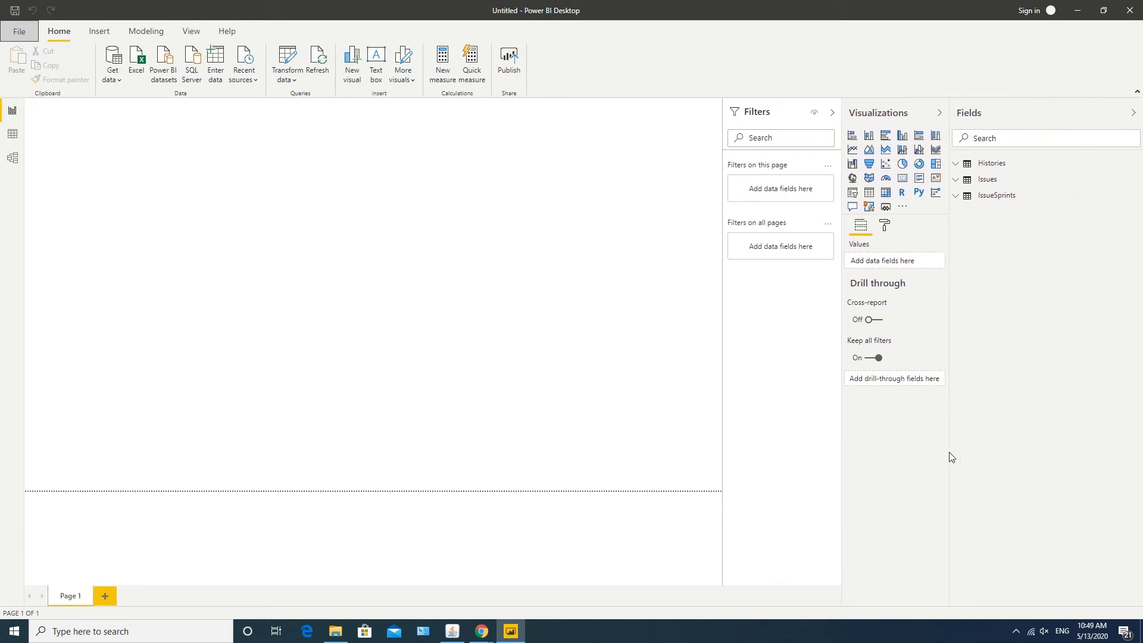
pyautogui.click(885, 137)
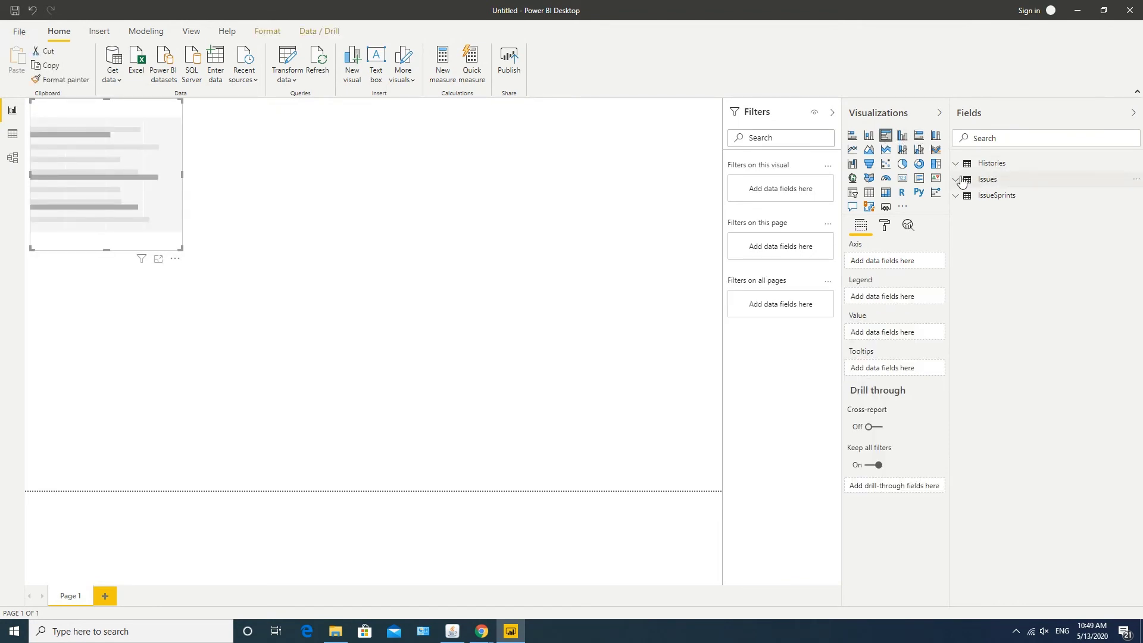
pyautogui.click(961, 180)
pyautogui.scroll(-3, 1048, 298)
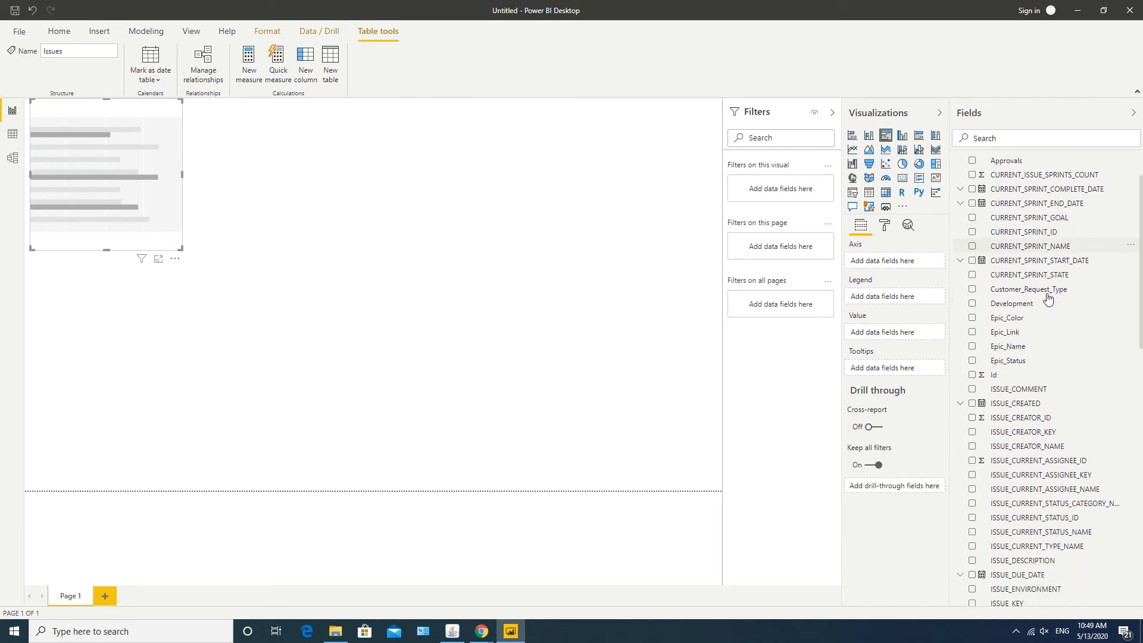
pyautogui.scroll(-8, 1048, 319)
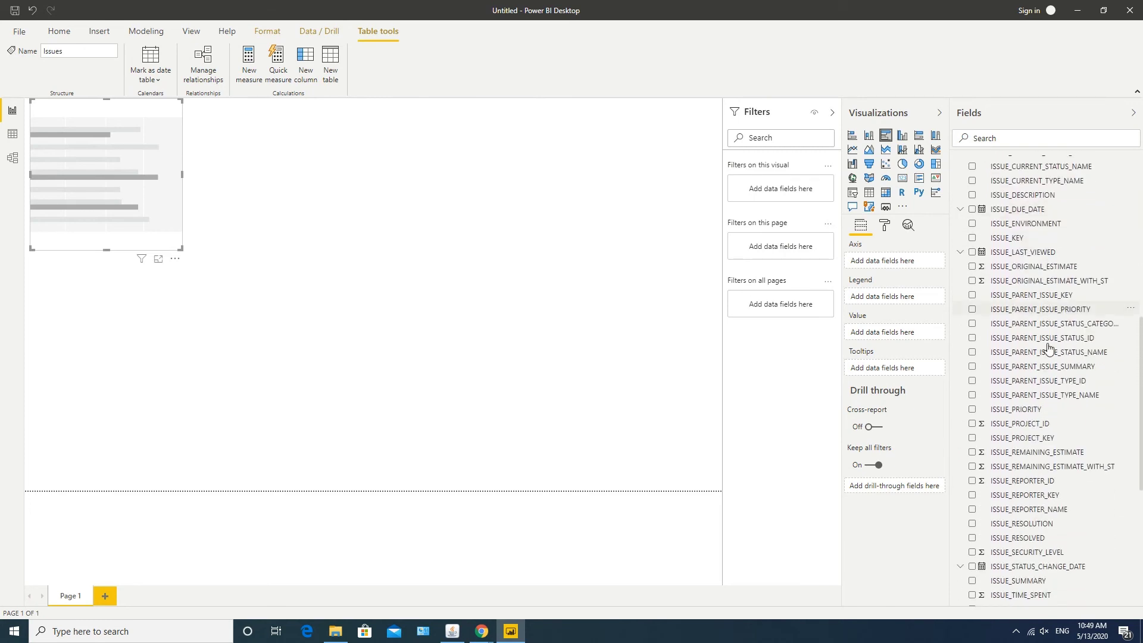
pyautogui.moveTo(1023, 379); pyautogui.dragTo(891, 260)
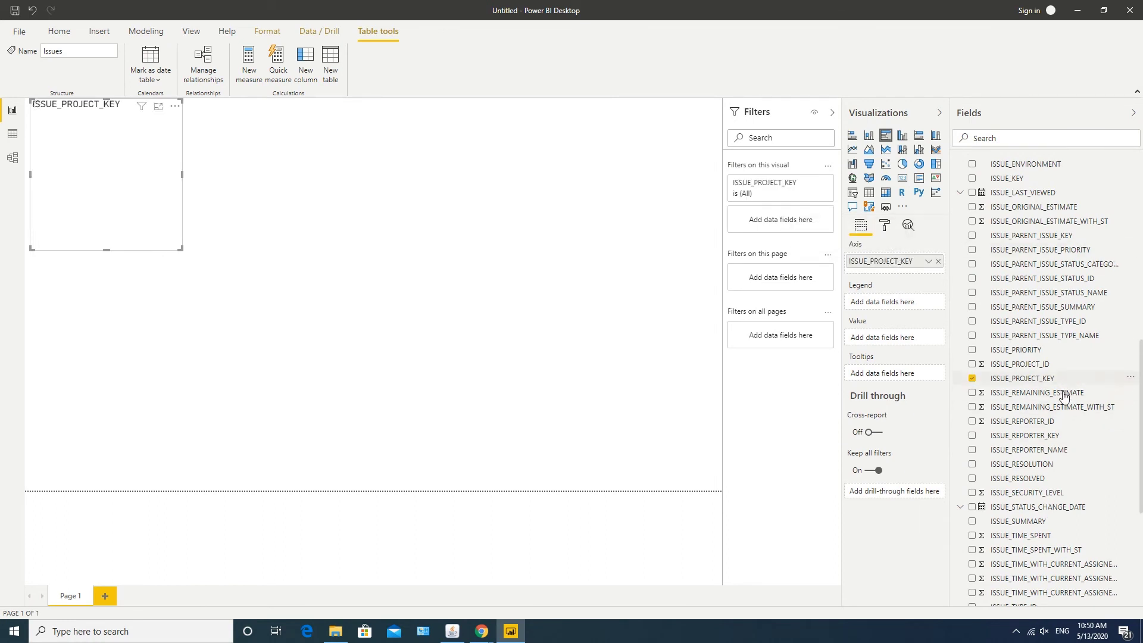
pyautogui.scroll(3, 1064, 398)
pyautogui.scroll(2, 1064, 398)
pyautogui.moveTo(1006, 357); pyautogui.dragTo(886, 340)
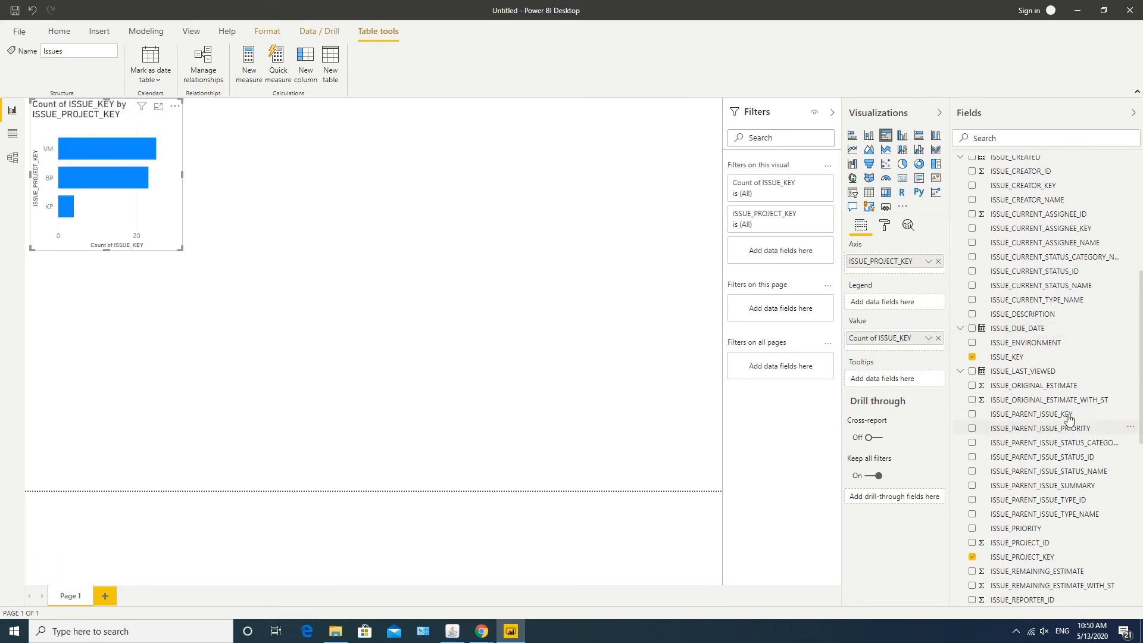
# Step: Put ISSUE_KEY in the Value well and ISSUE_CURRENT_STATUS_NAME in the Legend well
pyautogui.scroll(10, 1054, 390)
pyautogui.scroll(1, 1054, 386)
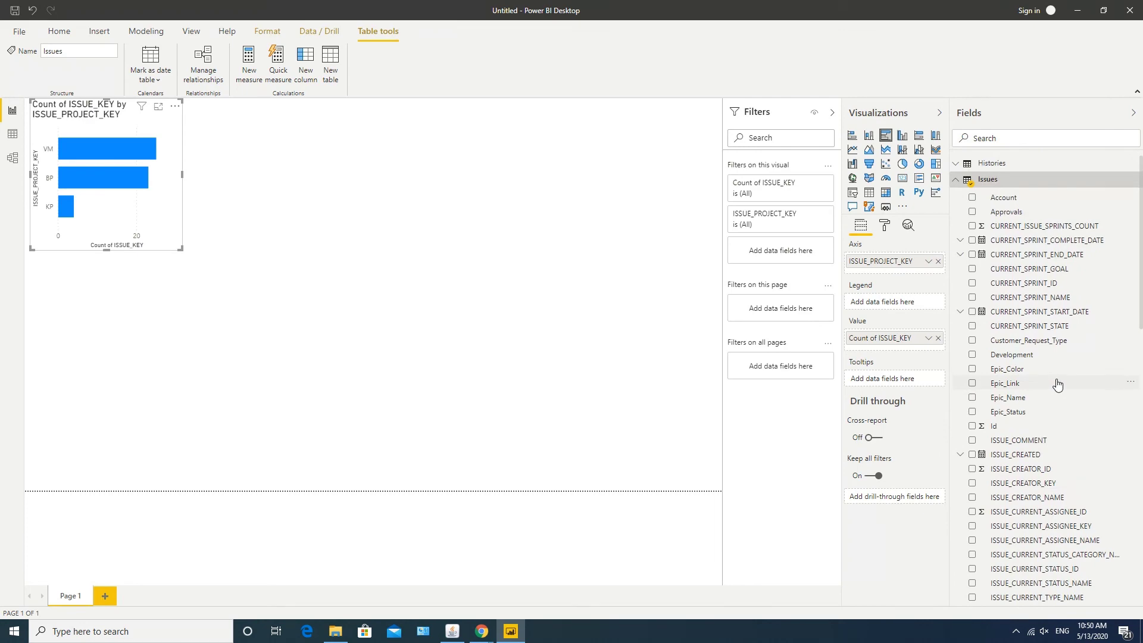
pyautogui.scroll(-15, 1057, 387)
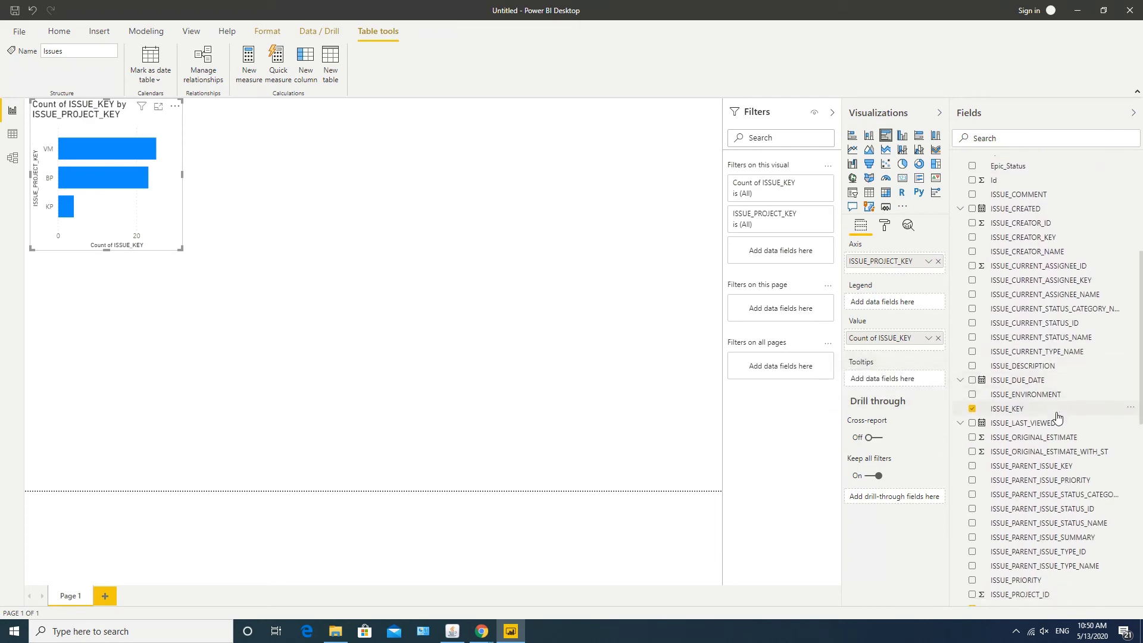
pyautogui.scroll(-8, 1057, 417)
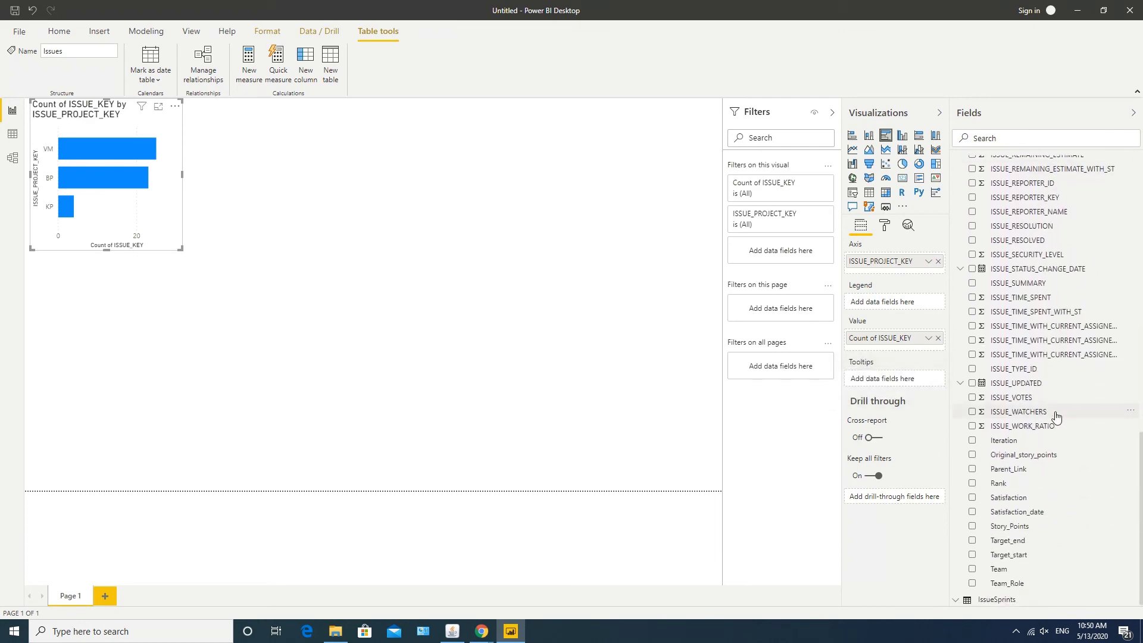
pyautogui.scroll(5, 1045, 350)
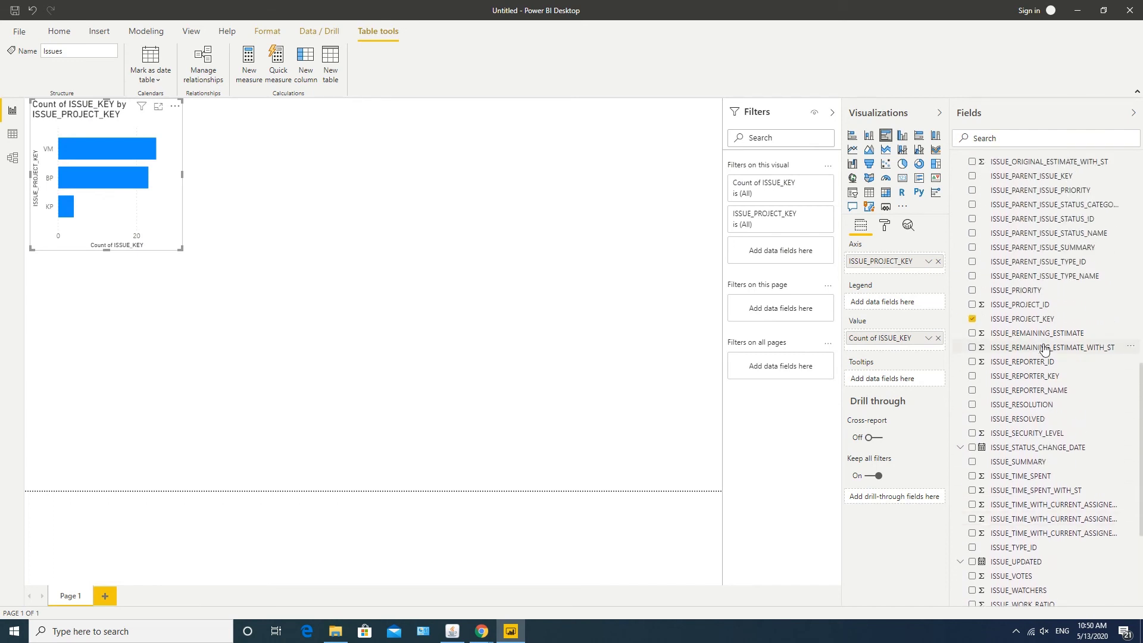
pyautogui.moveTo(1045, 350); pyautogui.dragTo(1019, 238)
pyautogui.scroll(8, 1019, 237)
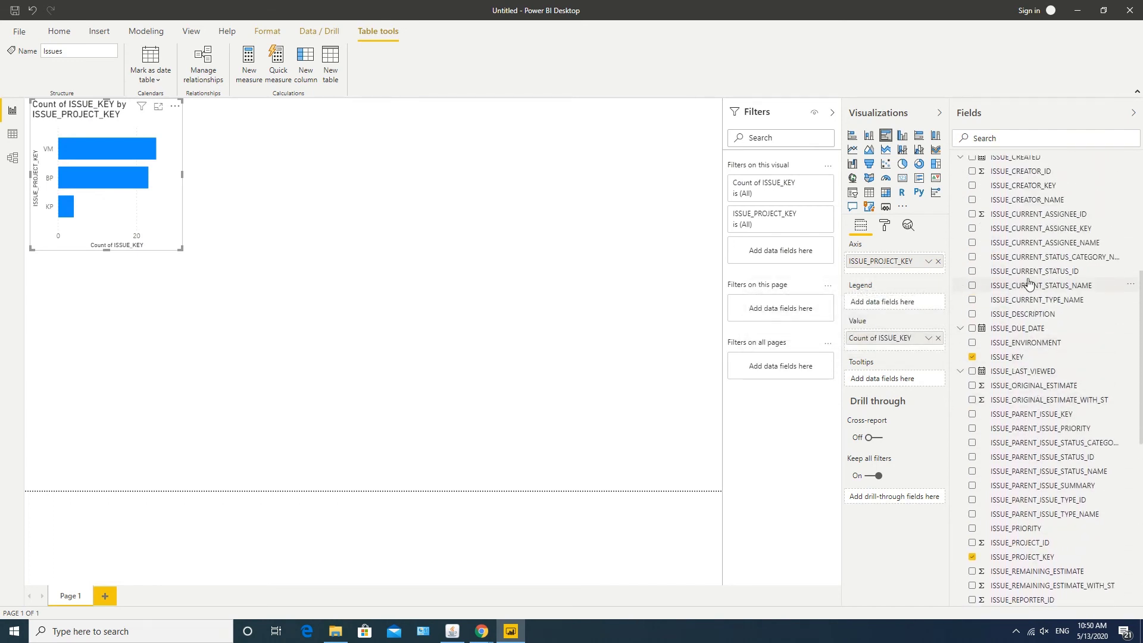
pyautogui.moveTo(1029, 283); pyautogui.dragTo(881, 305)
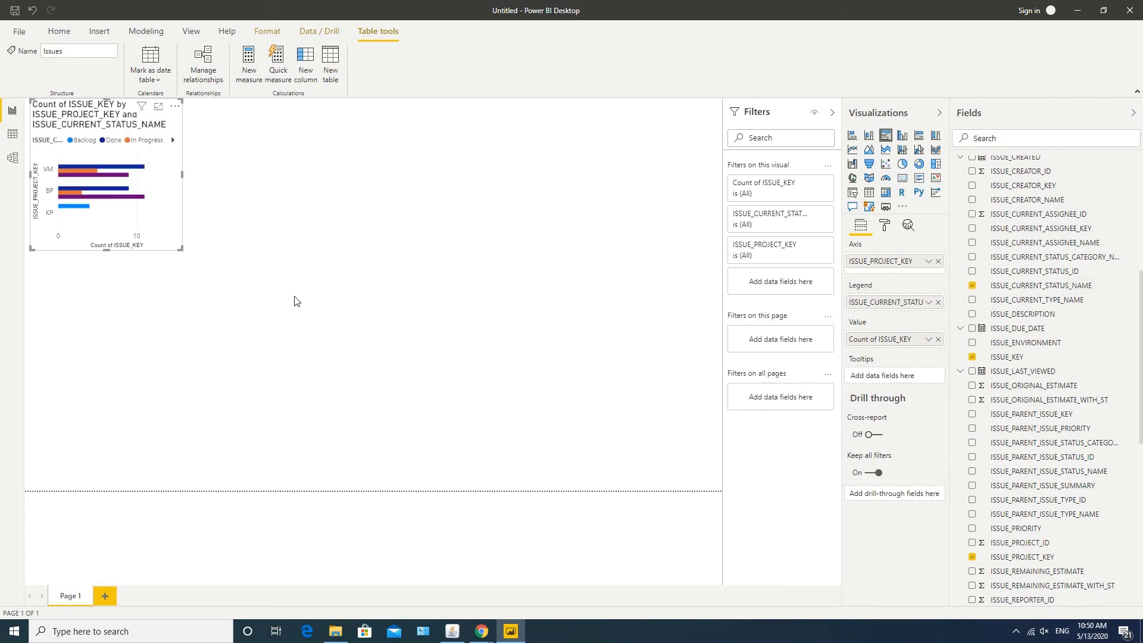
# Step: Enlarge the bar chart and inspect the per-status bar values for VM, BP and KP
pyautogui.moveTo(181, 248); pyautogui.dragTo(410, 392)
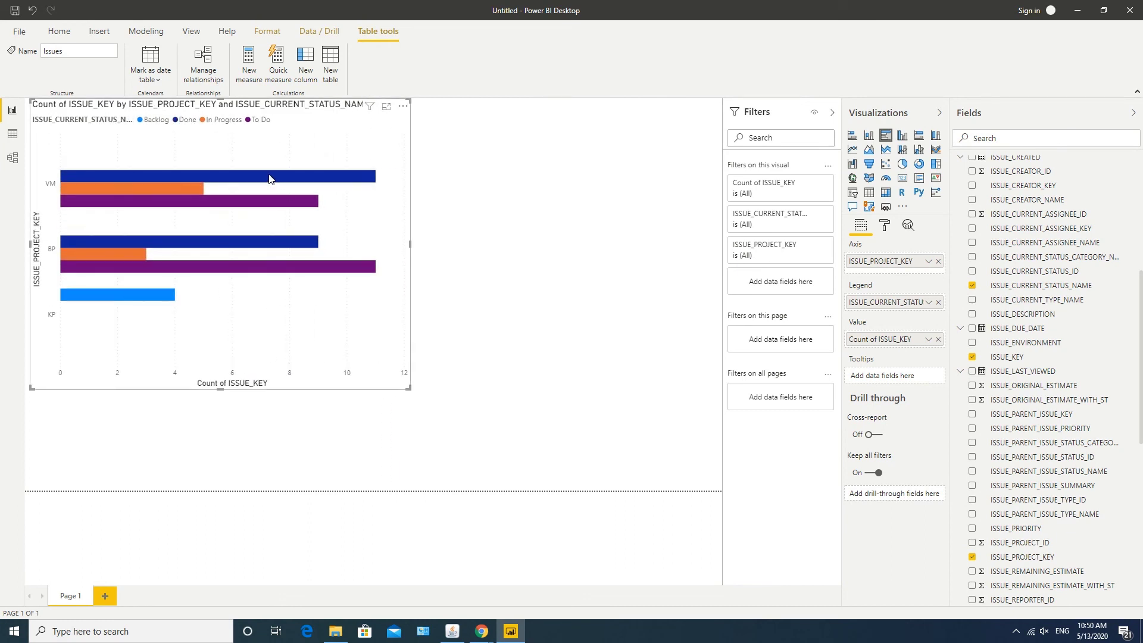
pyautogui.moveTo(172, 203)
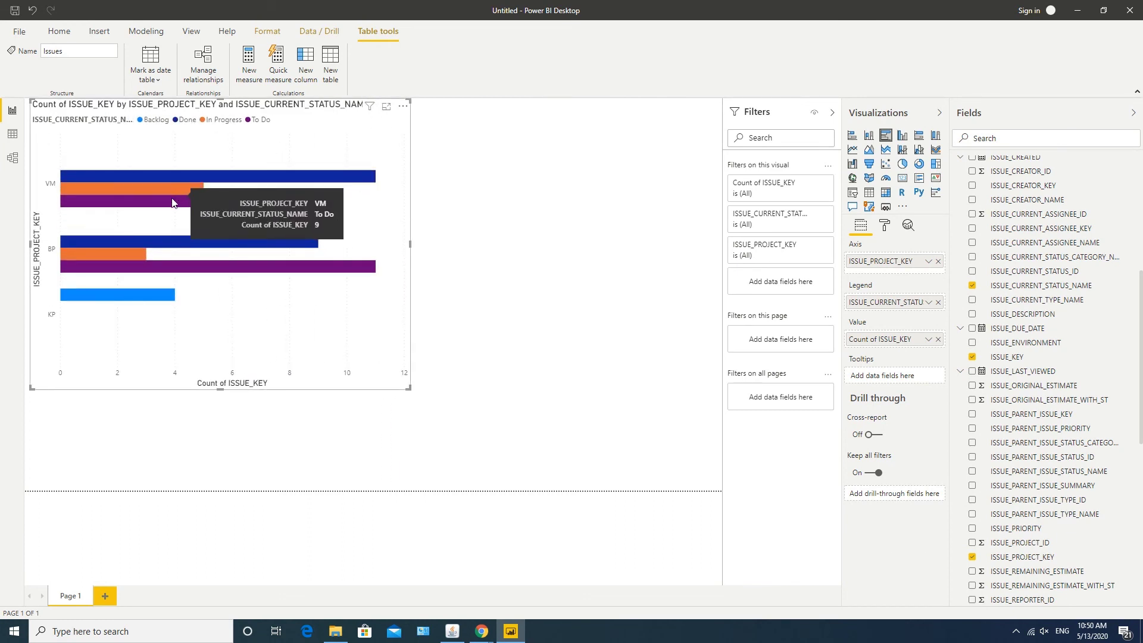
pyautogui.moveTo(134, 257)
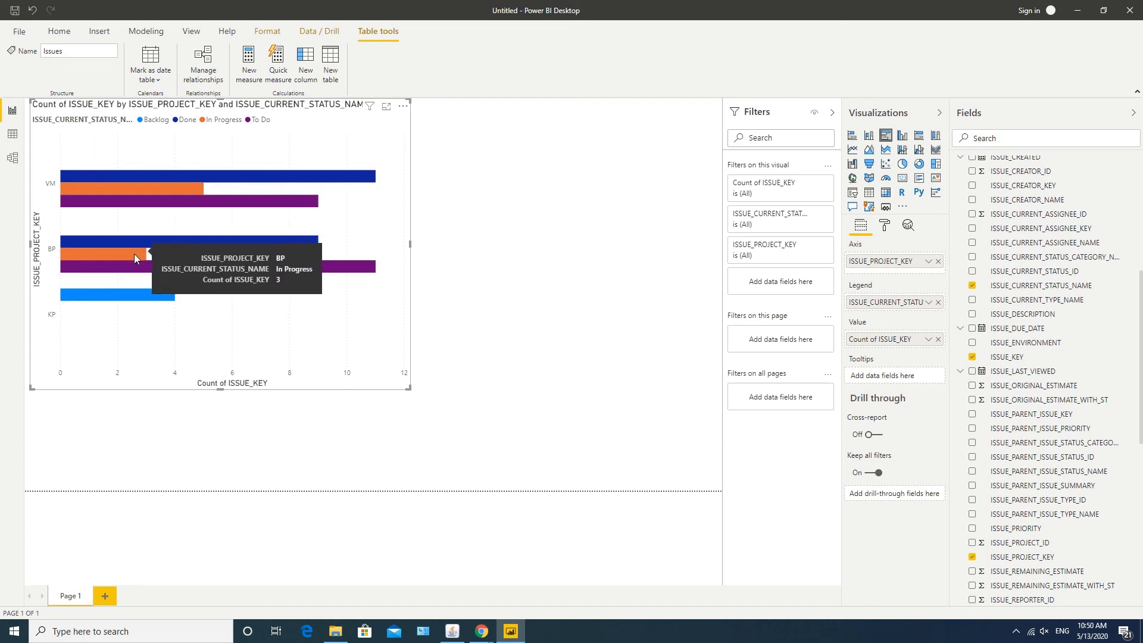
pyautogui.moveTo(125, 295)
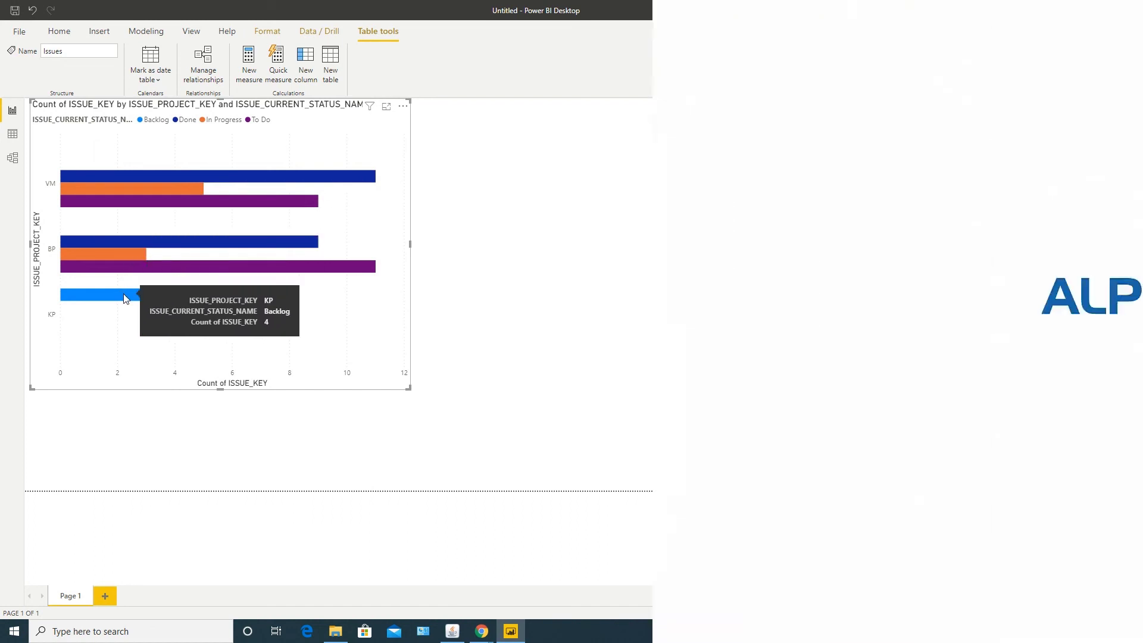